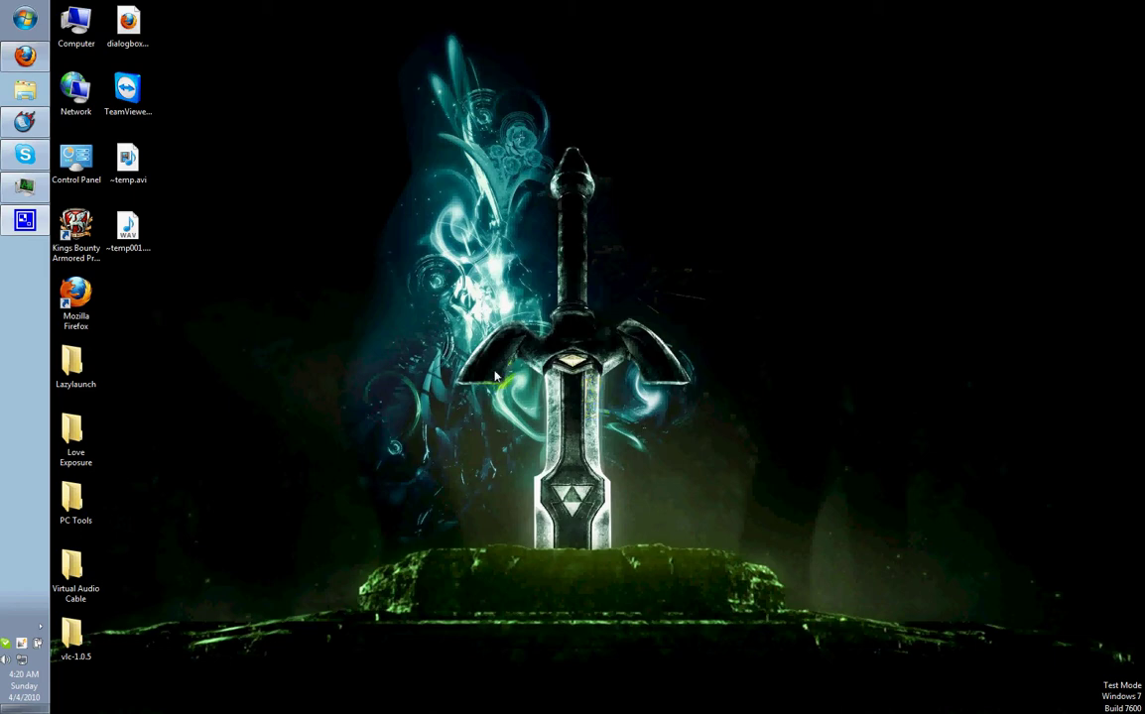
# - Open the Virtual Audio Cable folder on the desktop and locate the installers setup.exe and setup64.exe
pyautogui.click(93, 575)
pyautogui.doubleClick(85, 567)
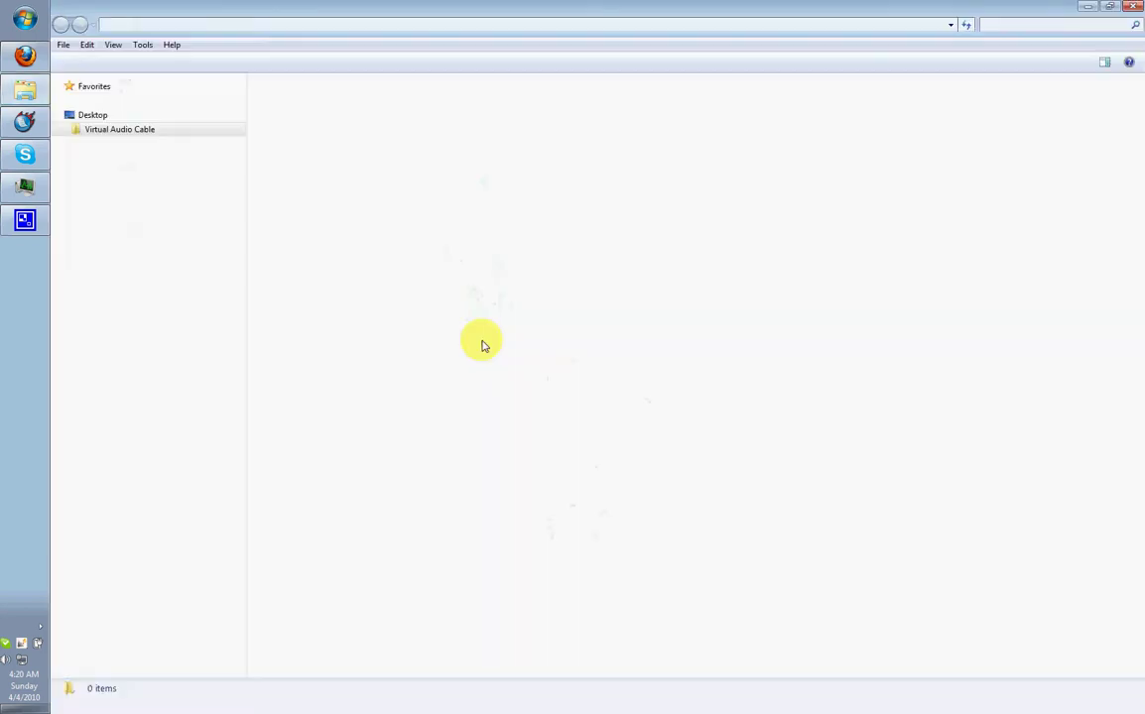
pyautogui.click(281, 215)
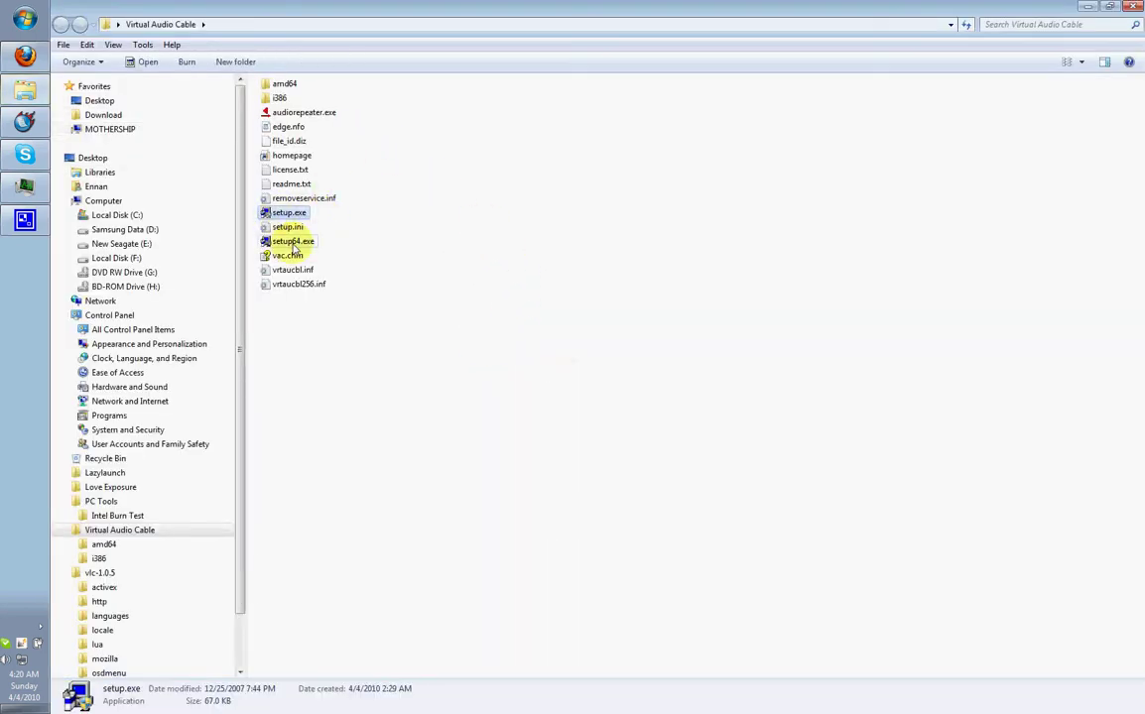
pyautogui.click(297, 242)
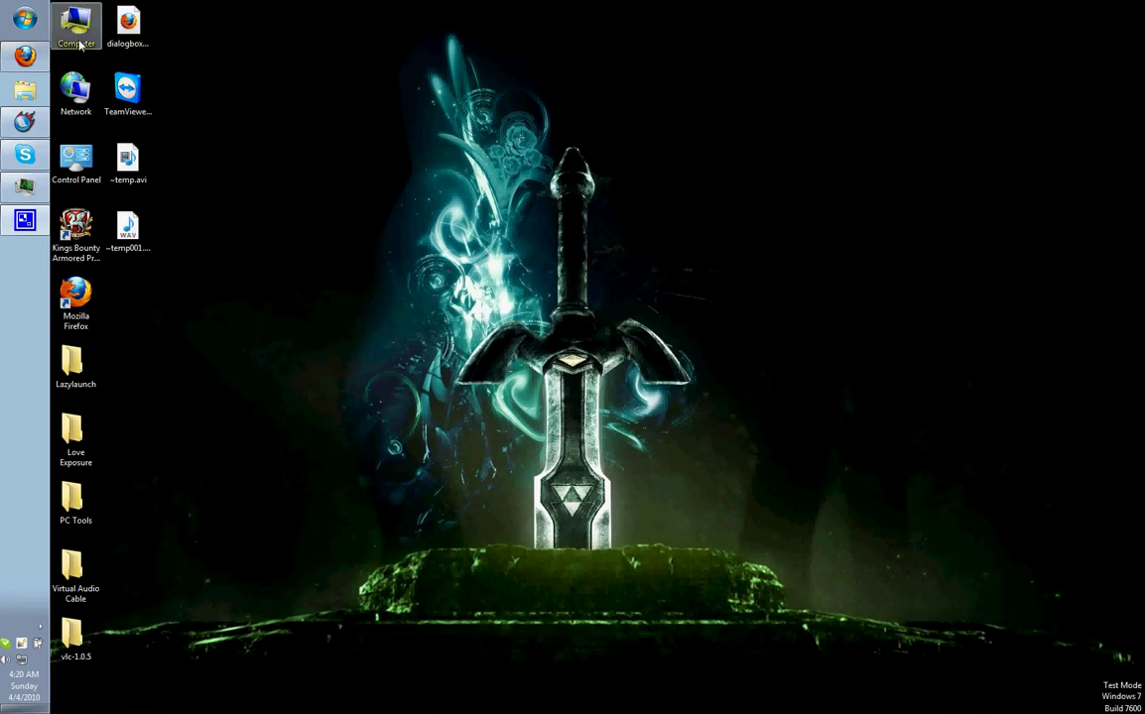
# - Open the Windows Sound settings and find the Virtual Audio Cable's Line 1 among the playback and recording devices
pyautogui.click(25, 18)
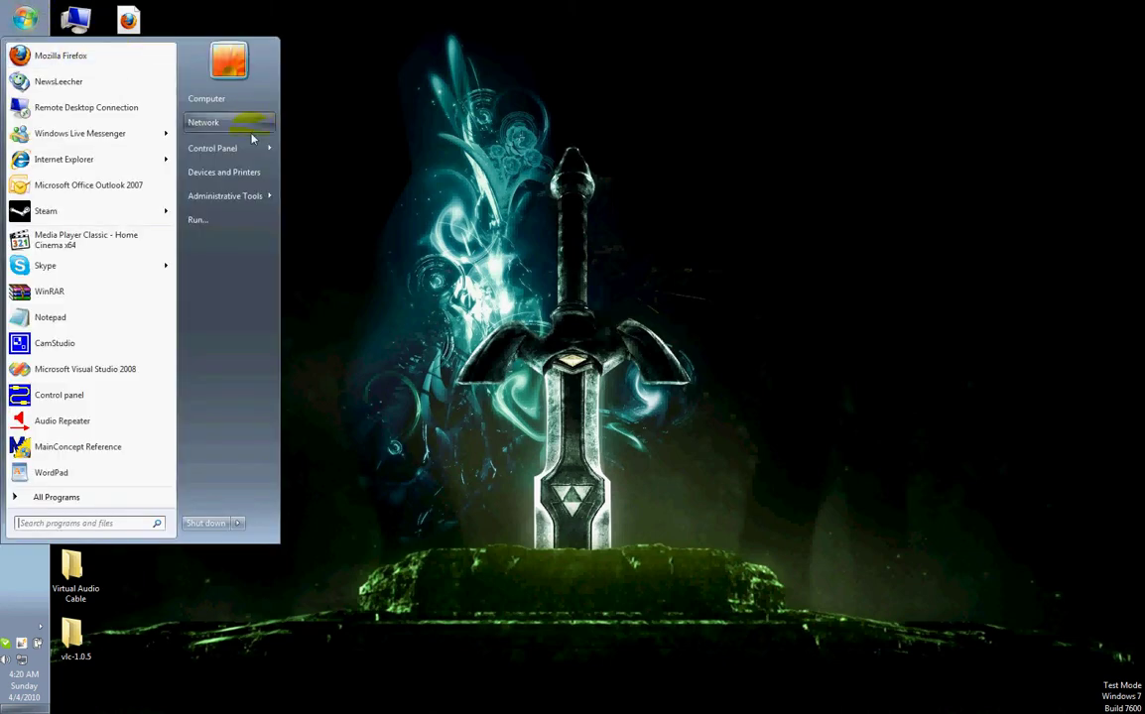
pyautogui.moveTo(243, 148)
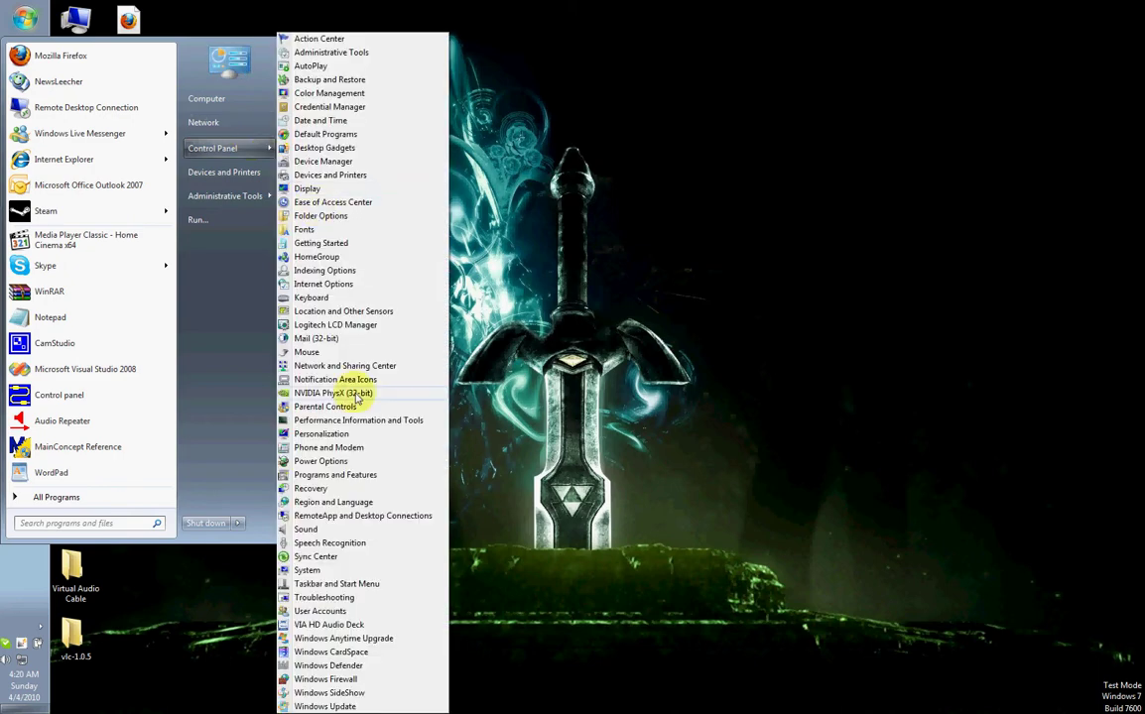
pyautogui.click(308, 529)
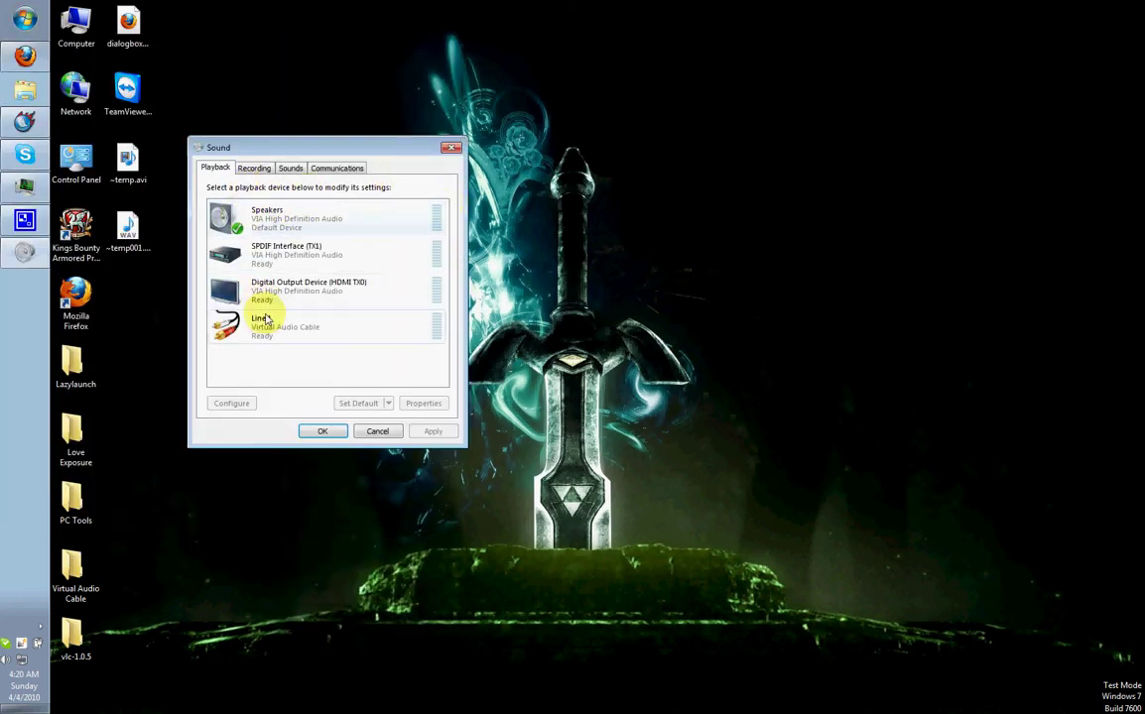
pyautogui.click(260, 322)
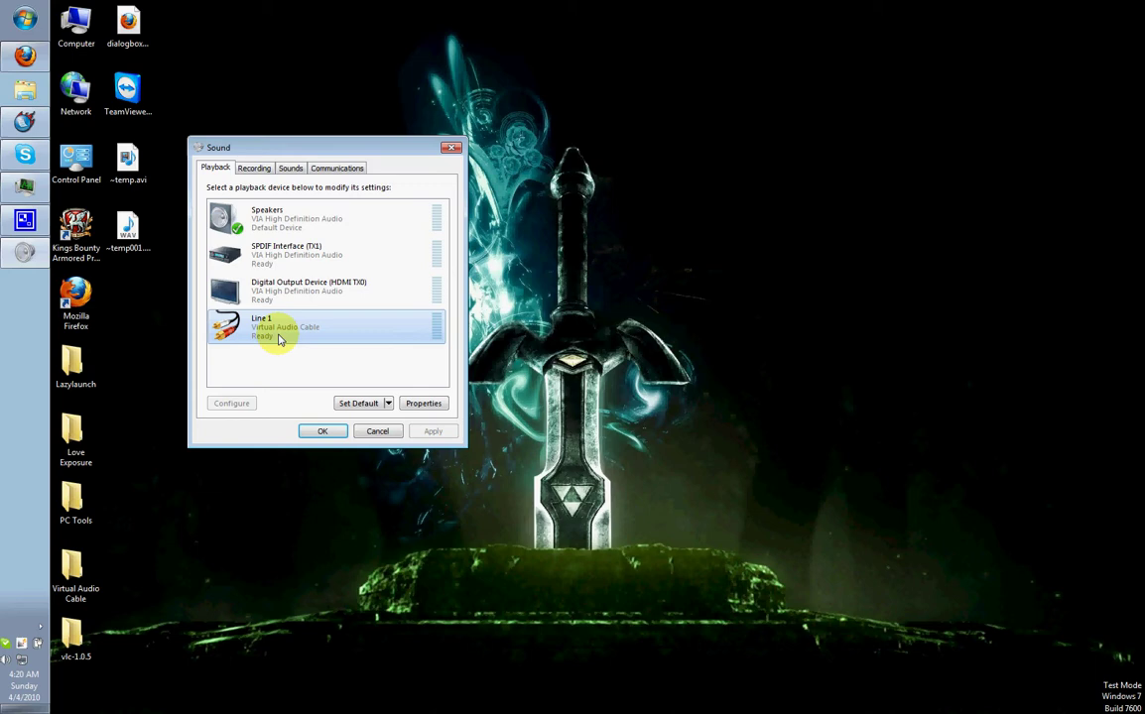
pyautogui.click(248, 166)
pyautogui.click(228, 359)
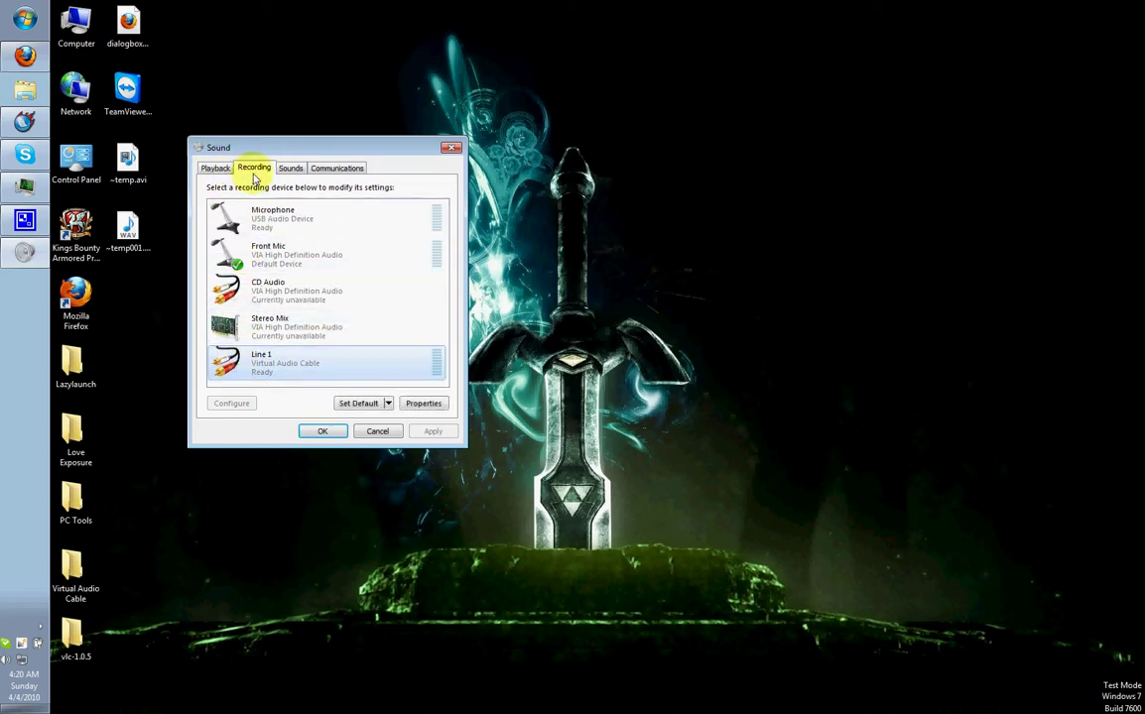
pyautogui.moveTo(253, 147); pyautogui.dragTo(267, 27)
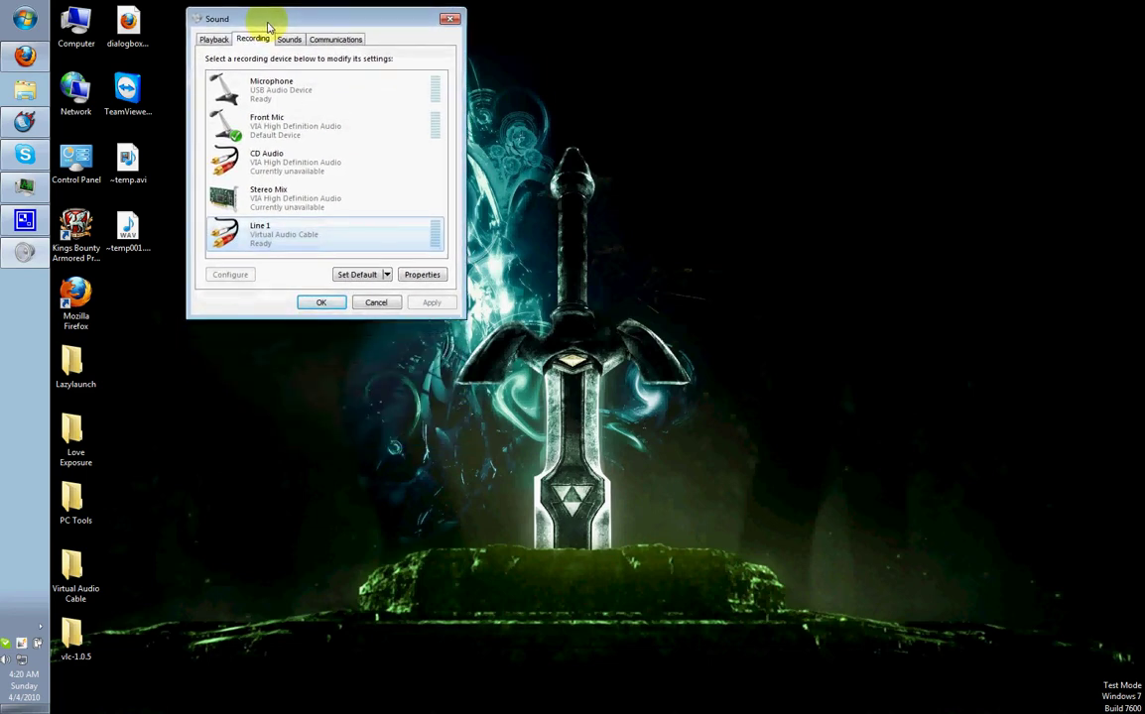
# - Open the Virtual Audio Cable Control Panel and place its window clear of the Sound dialog
pyautogui.click(26, 18)
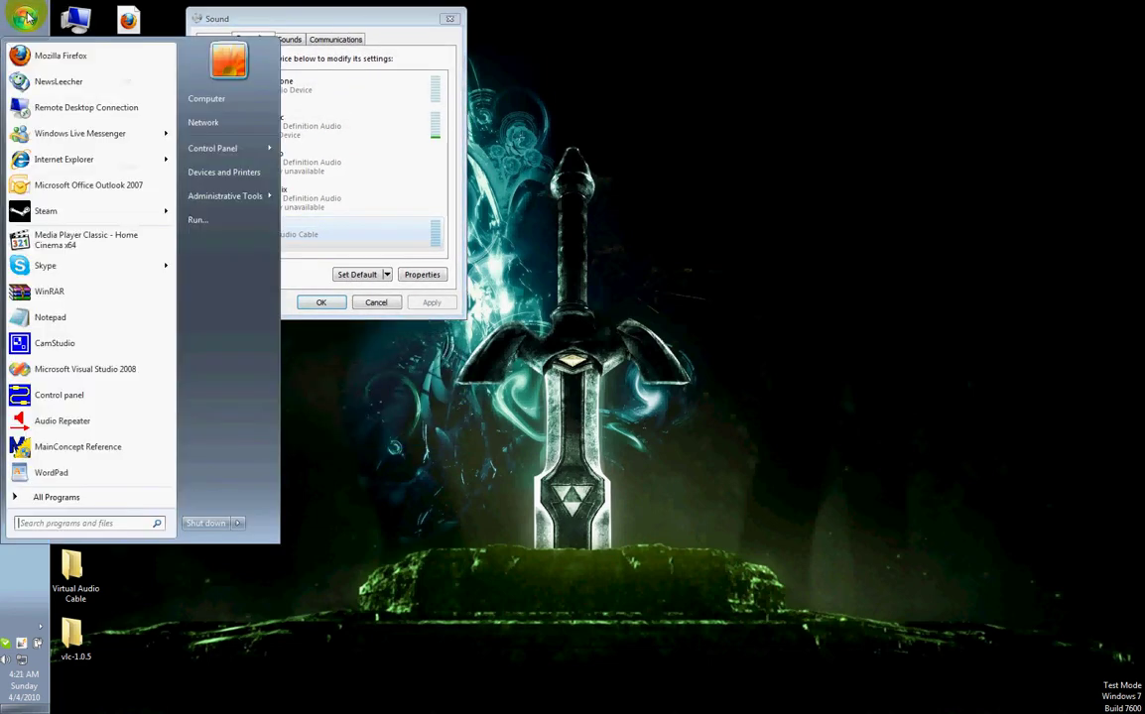
pyautogui.click(48, 497)
pyautogui.click(69, 452)
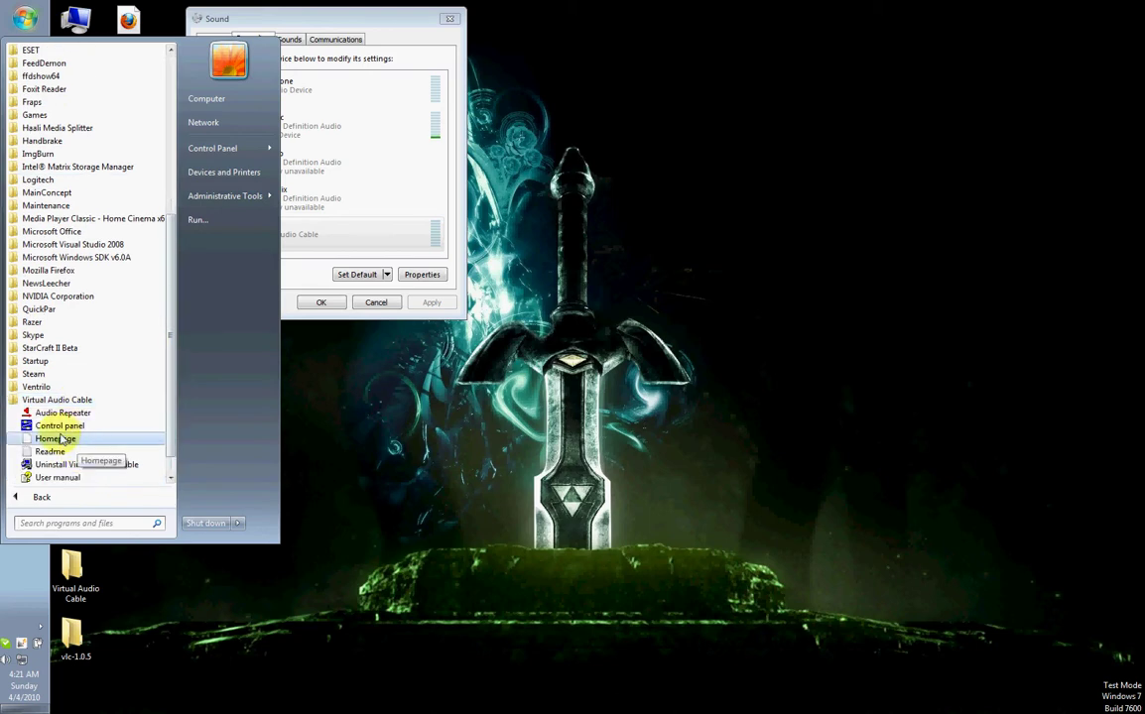
pyautogui.rightClick(59, 430)
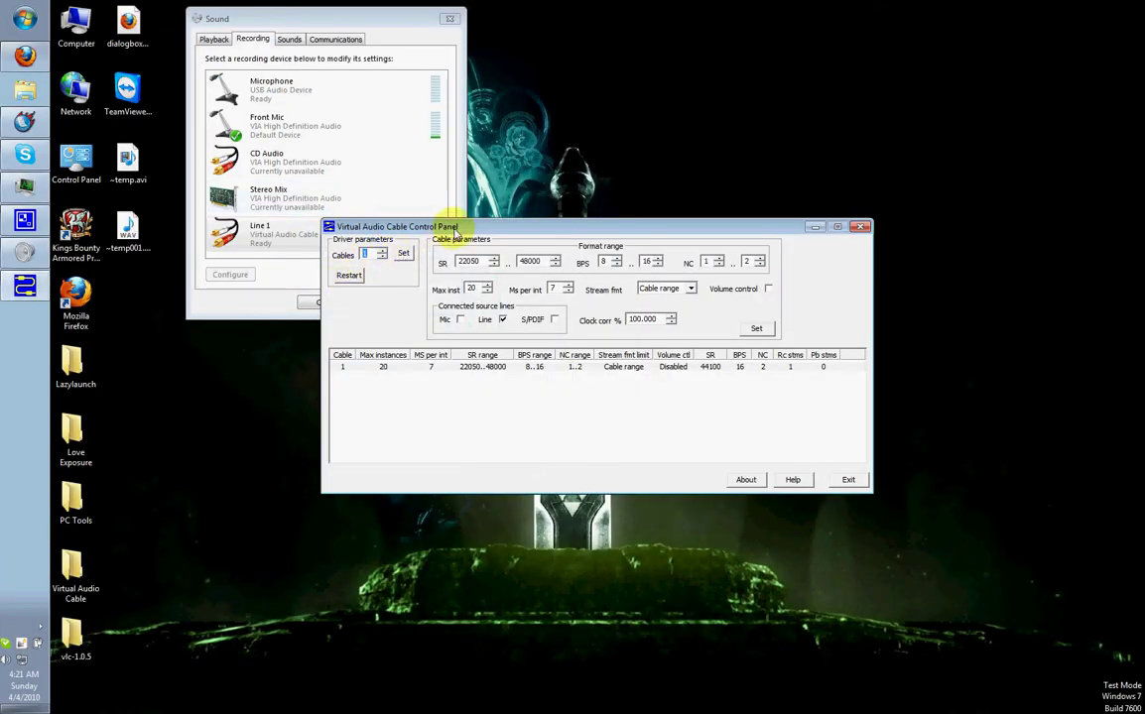
pyautogui.moveTo(455, 230); pyautogui.dragTo(516, 356)
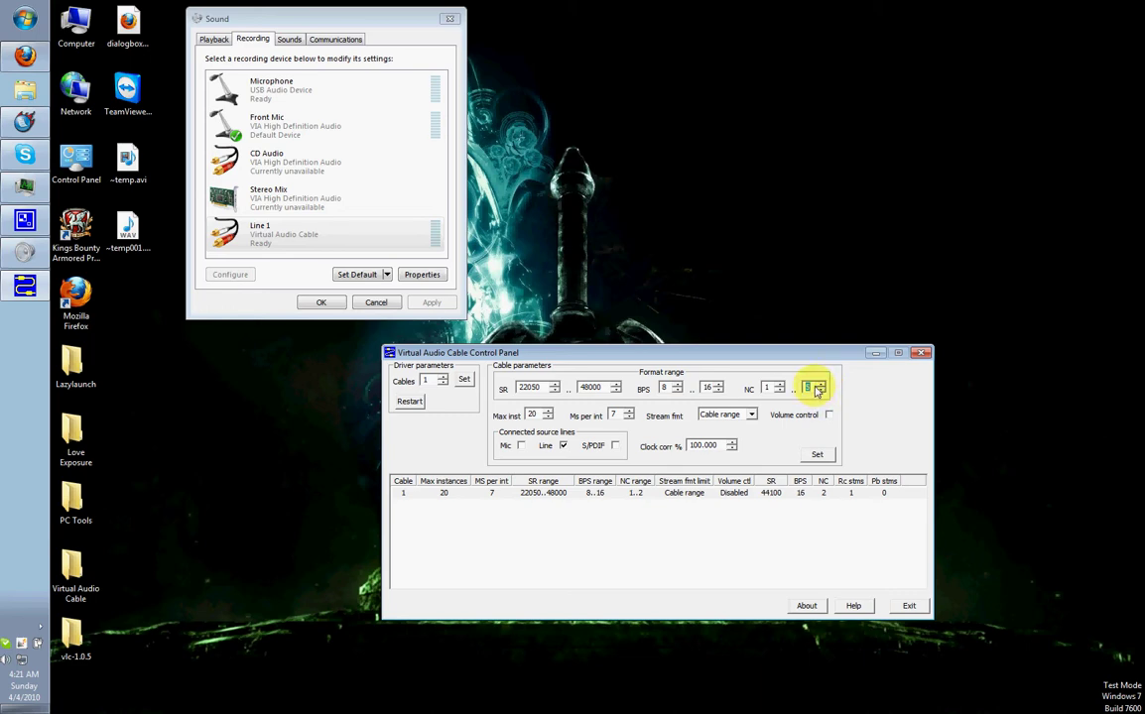
# - Try to set the upper limit of cable 1's channel range (NC) to 6
pyautogui.doubleClick(810, 386)
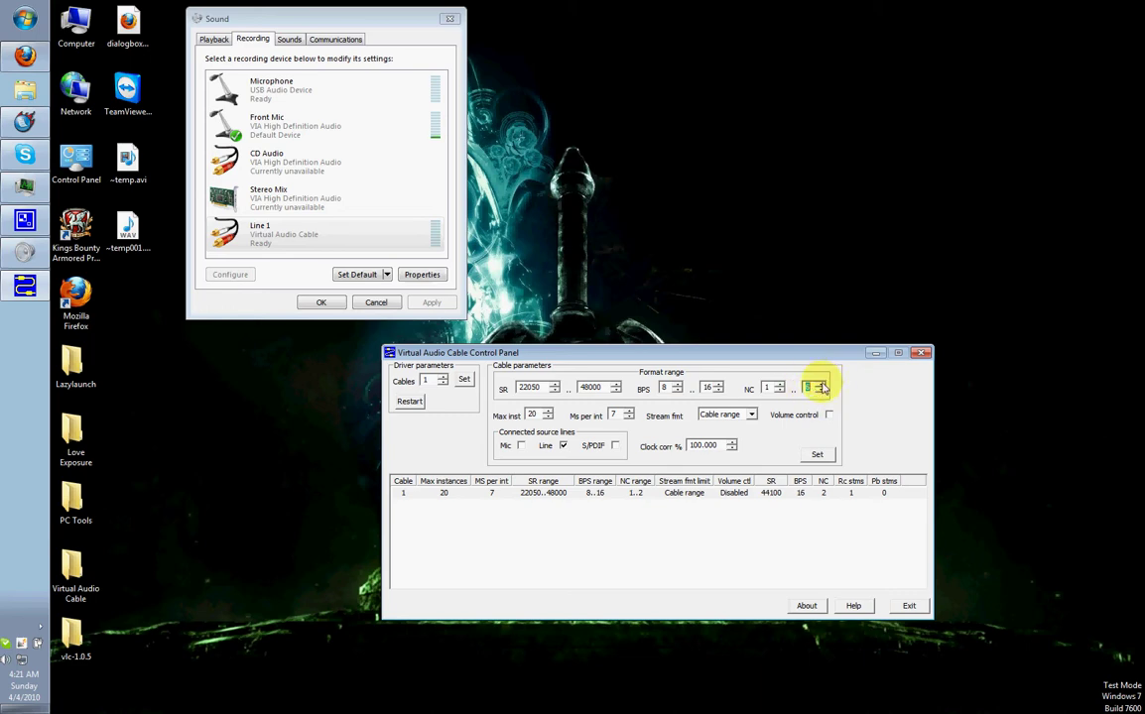
pyautogui.click(818, 455)
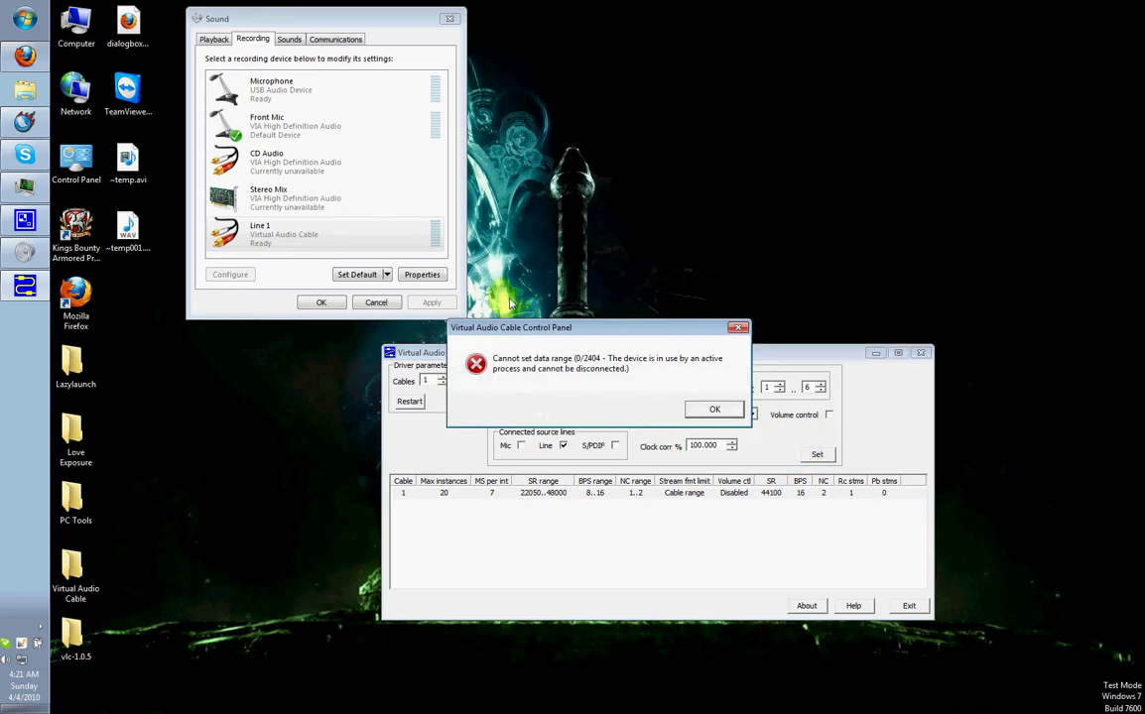
pyautogui.click(707, 409)
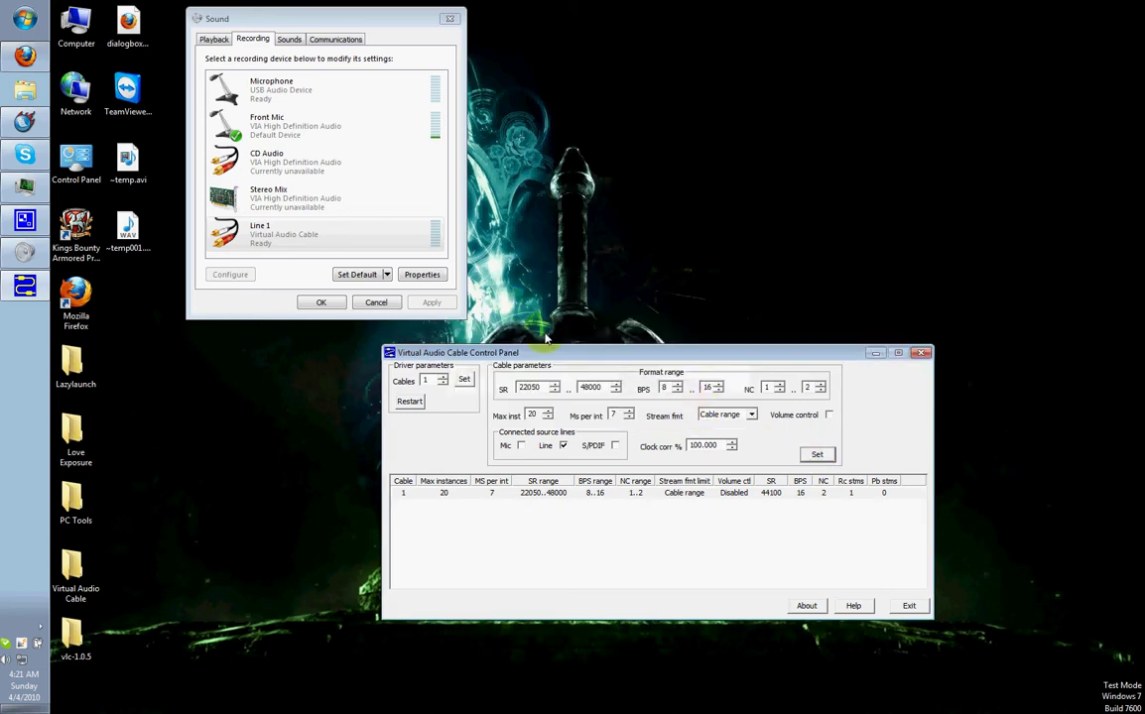
# - Rename the Virtual Audio Cable recording device Line 1 to "VAC out" in the Sound settings
pyautogui.moveTo(238, 26); pyautogui.dragTo(268, 27)
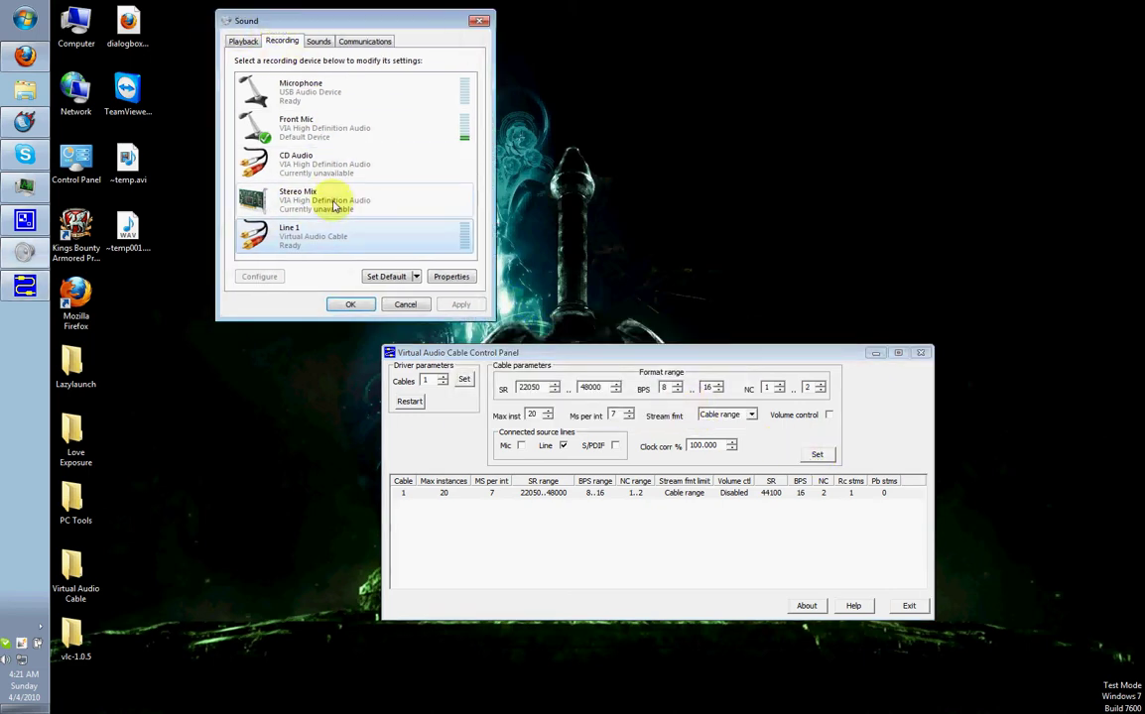
pyautogui.click(287, 232)
pyautogui.doubleClick(288, 234)
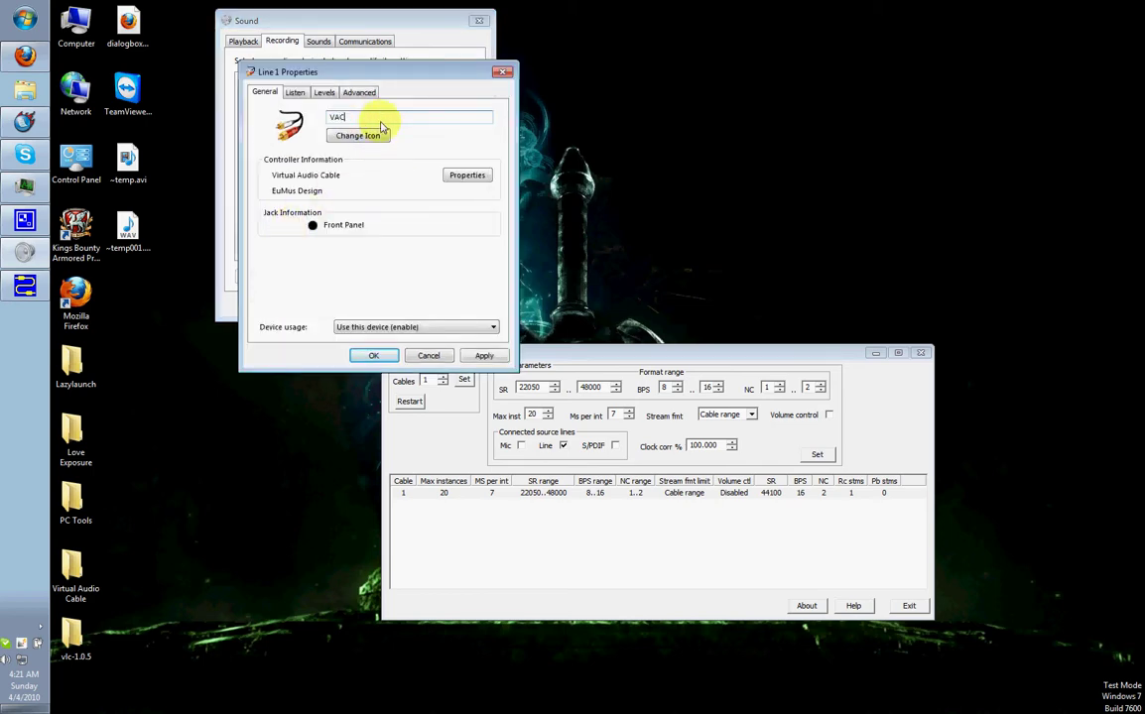
pyautogui.write('VAC out')
pyautogui.press('Return')
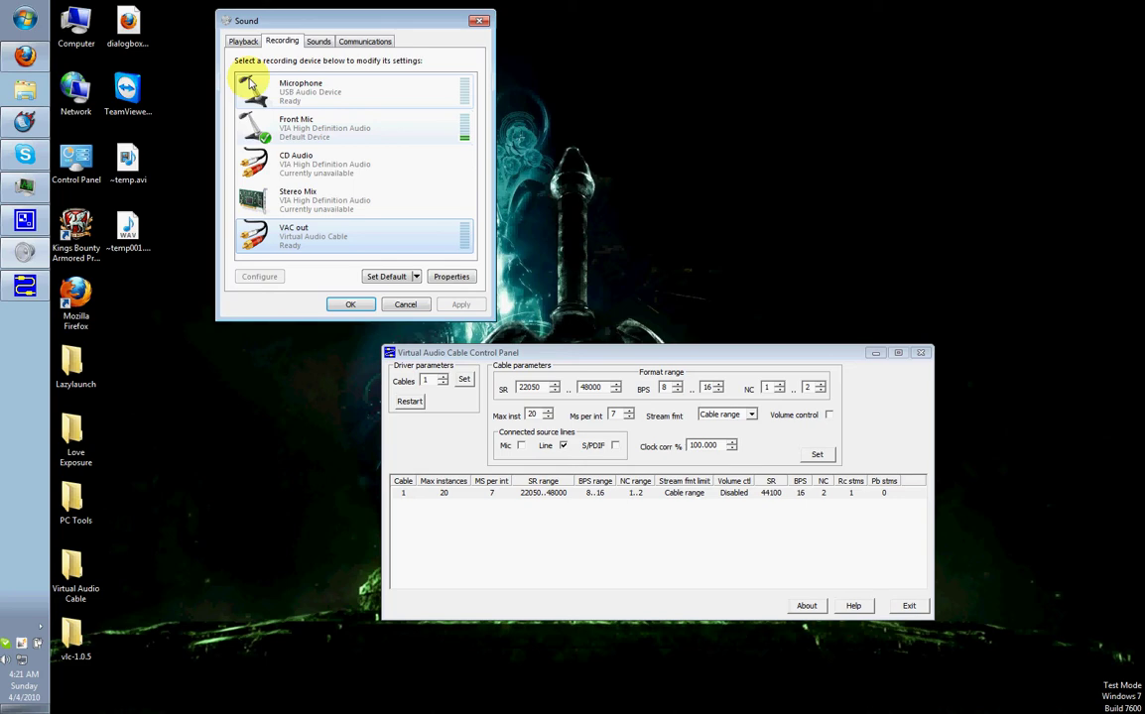
# - Rename the Virtual Audio Cable playback device Line 1 to "VAC in"
pyautogui.click(243, 41)
pyautogui.doubleClick(294, 210)
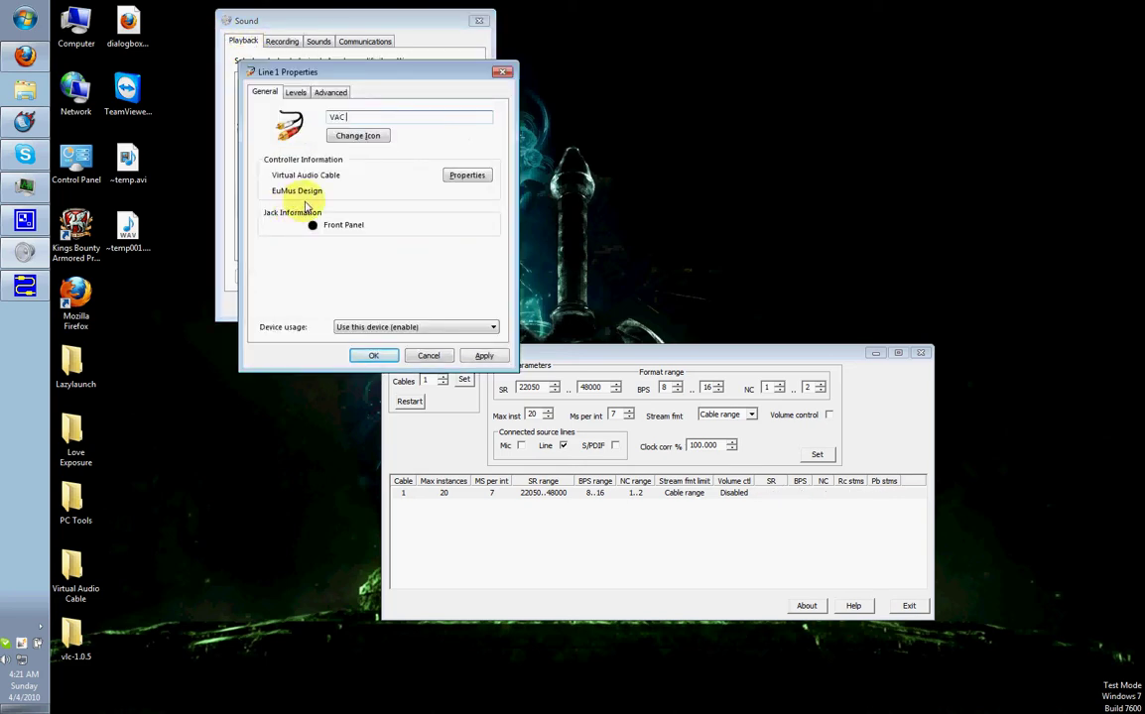
pyautogui.write('VAC in')
pyautogui.press('Return')
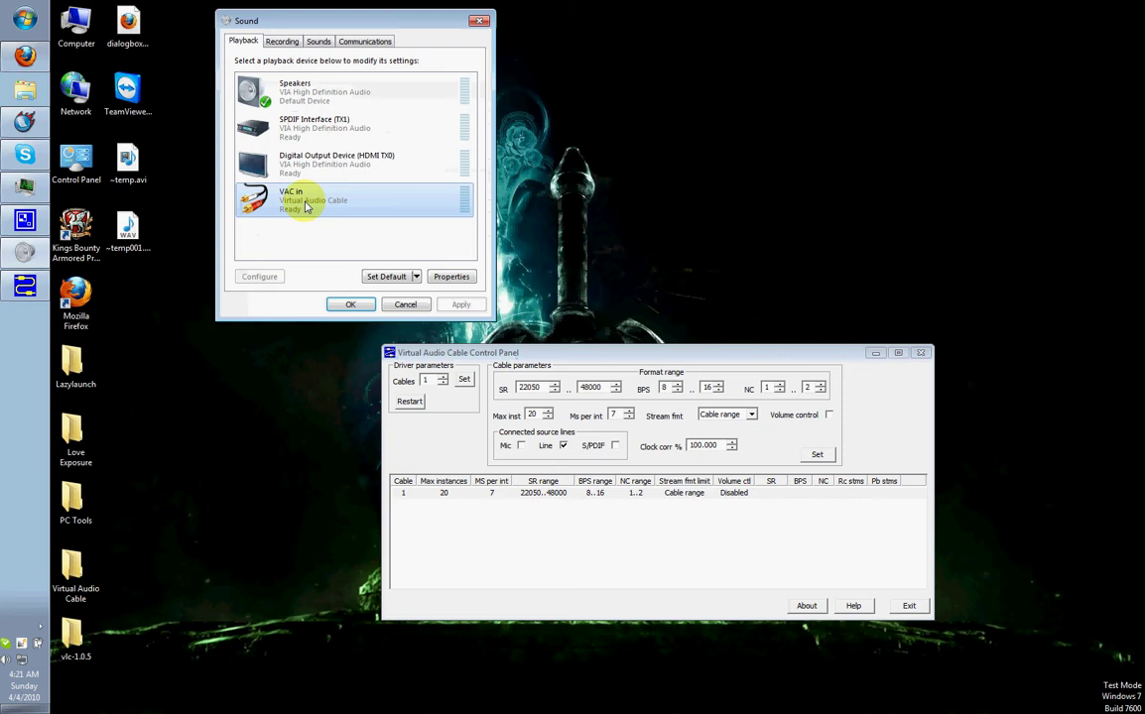
# - Set the upper limit of cable 1's channel range (NC) to 6 and apply the cable parameters
pyautogui.click(820, 390)
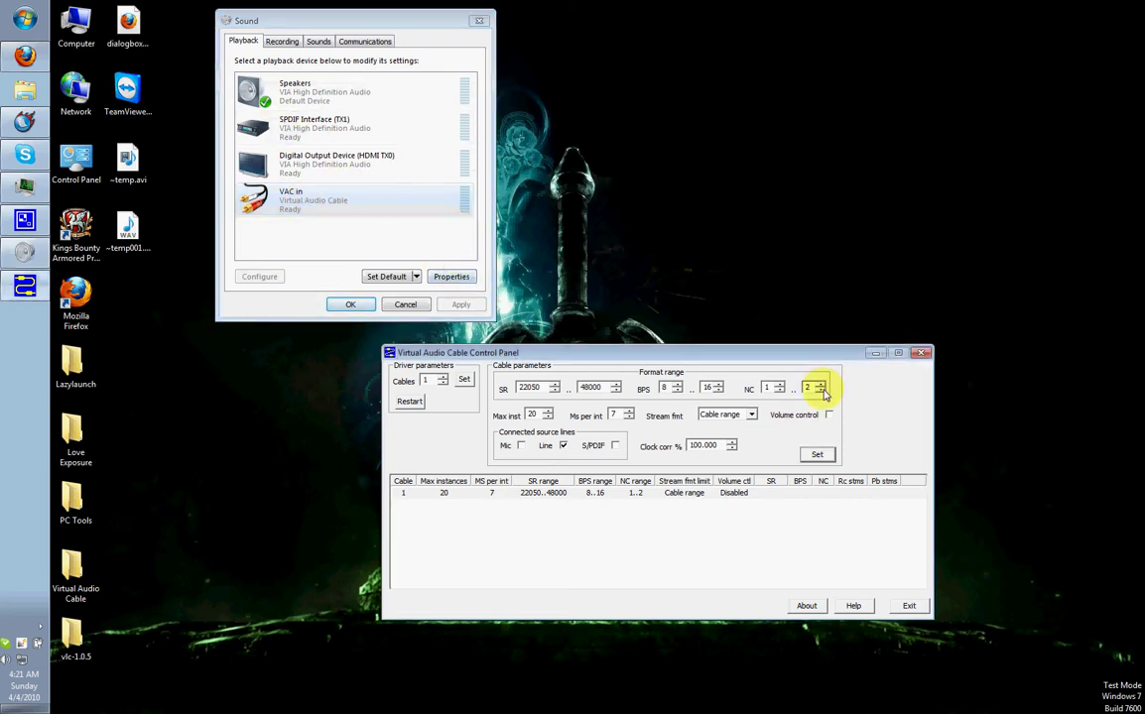
pyautogui.write('6')
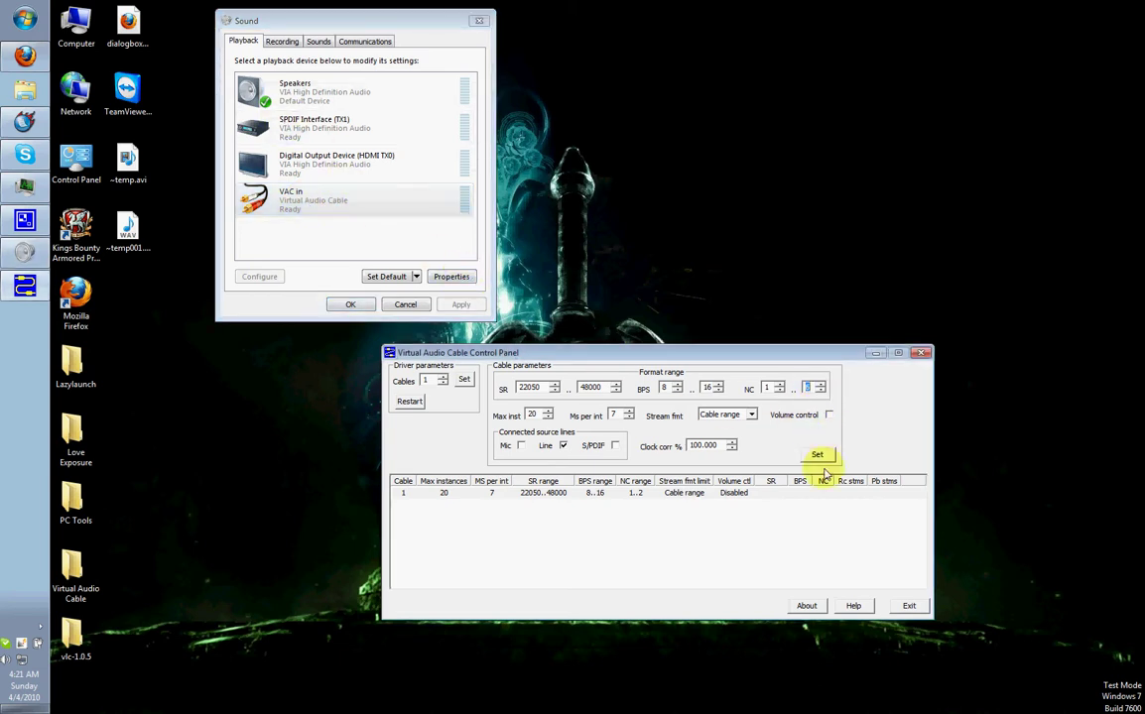
pyautogui.click(816, 454)
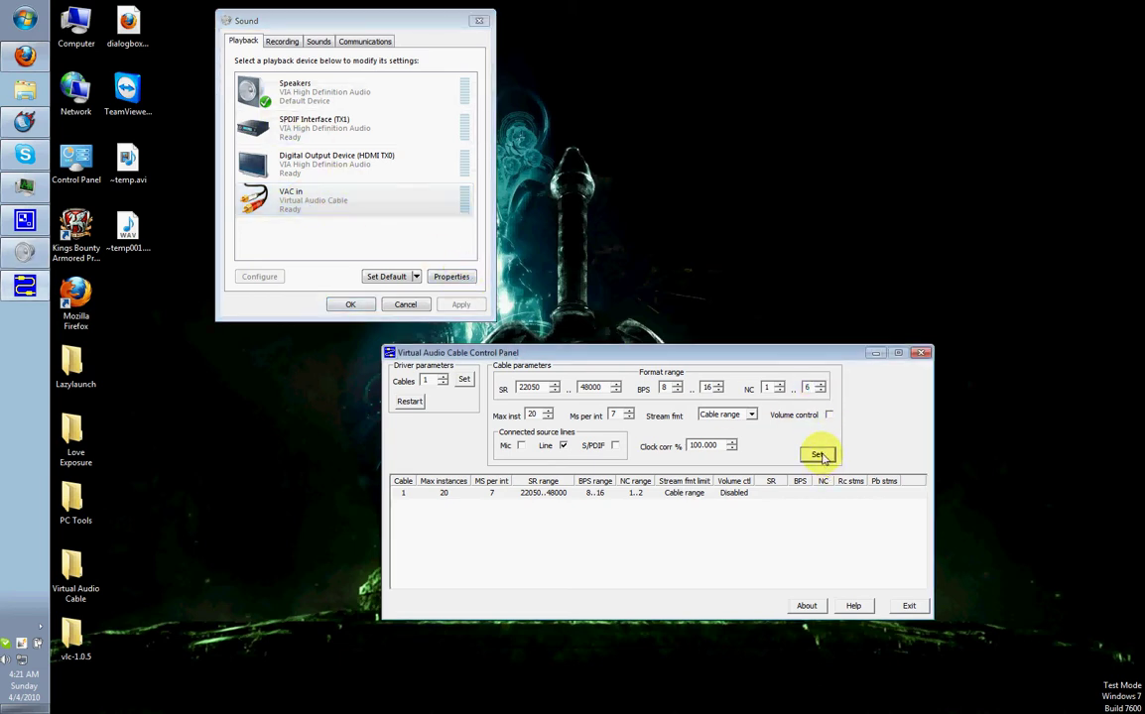
# - Restart the audio cable driver and close the Virtual Audio Cable Control Panel
pyautogui.click(410, 402)
pyautogui.click(317, 198)
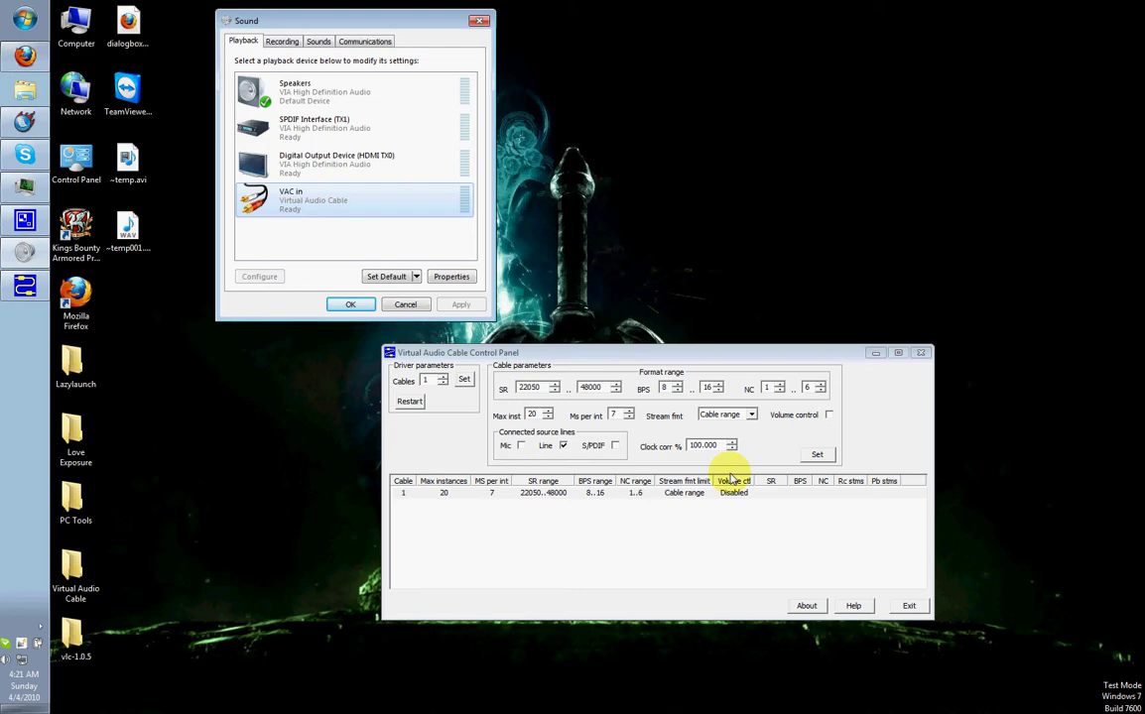
pyautogui.click(909, 606)
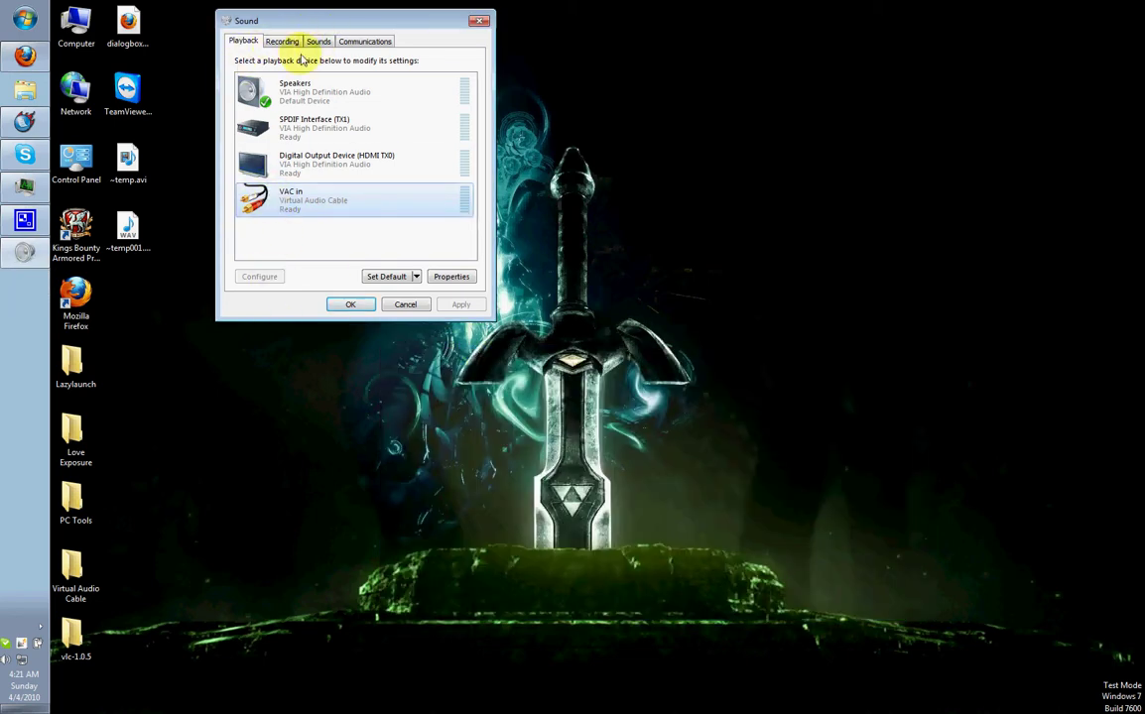
# - Open the Audio Repeater from the Virtual Audio Cable programs and place its window beside the Sound dialog
pyautogui.click(23, 17)
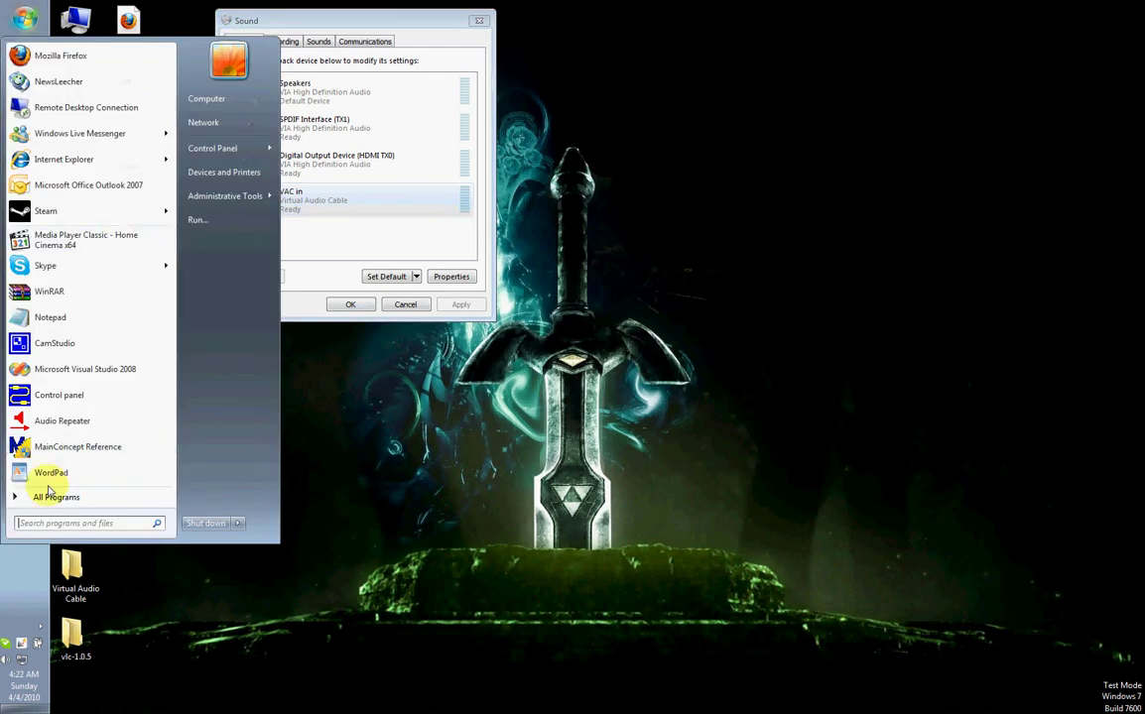
pyautogui.click(52, 496)
pyautogui.click(89, 447)
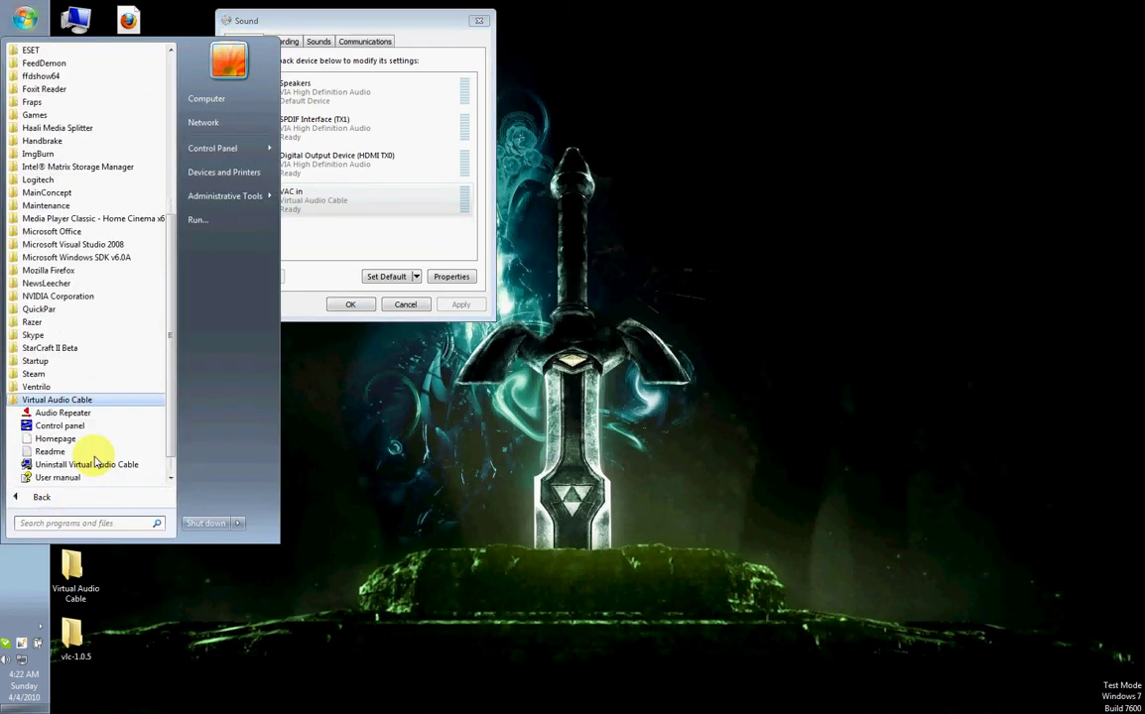
pyautogui.click(67, 417)
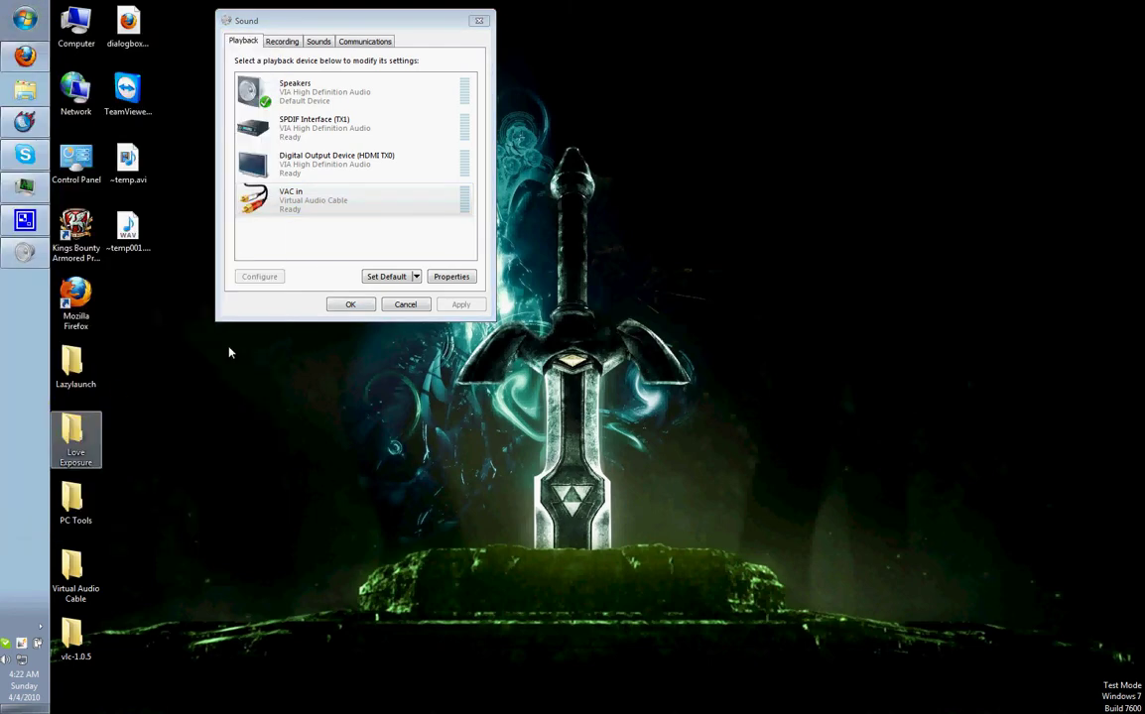
pyautogui.moveTo(583, 244); pyautogui.dragTo(684, 152)
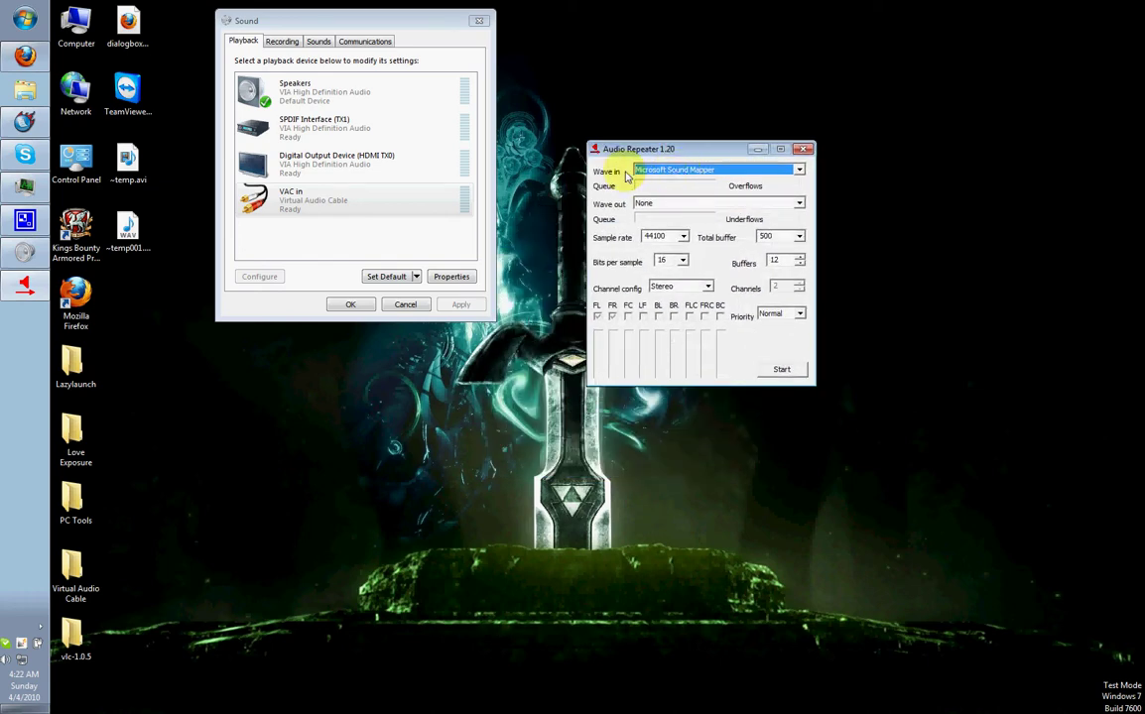
# - Start repeating audio from Front Mic (VIA High Definition) as wave in to VAC in (Virtual Audio Cable) as wave out
pyautogui.click(657, 175)
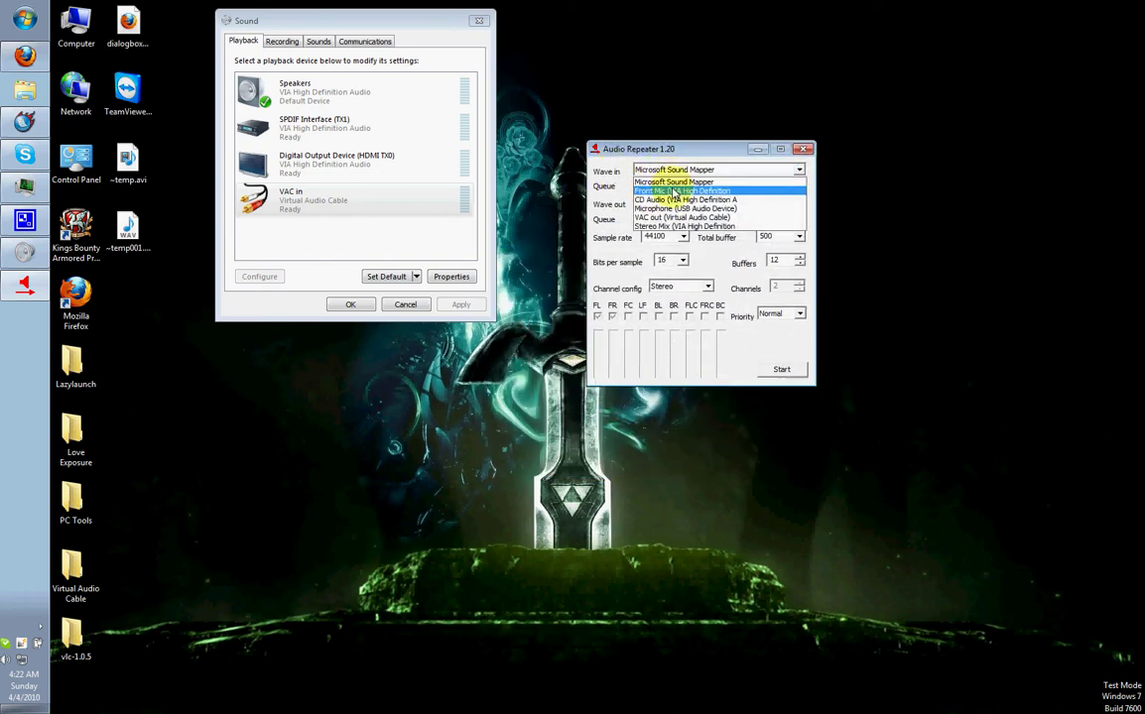
pyautogui.click(667, 189)
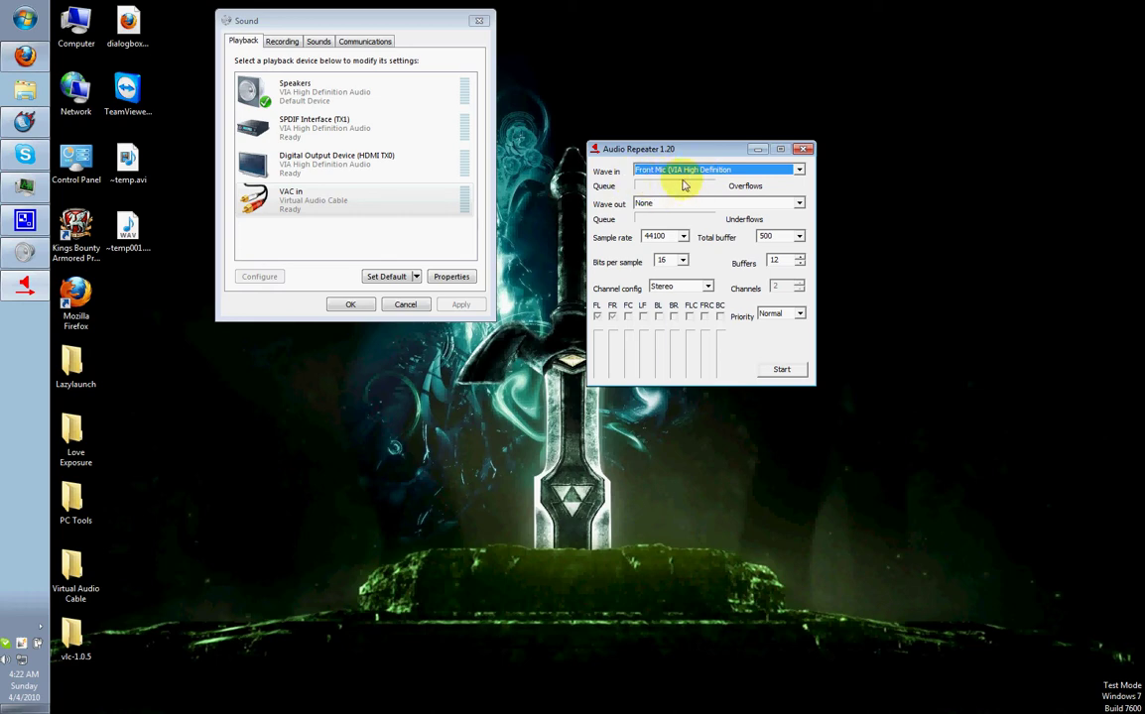
pyautogui.click(643, 203)
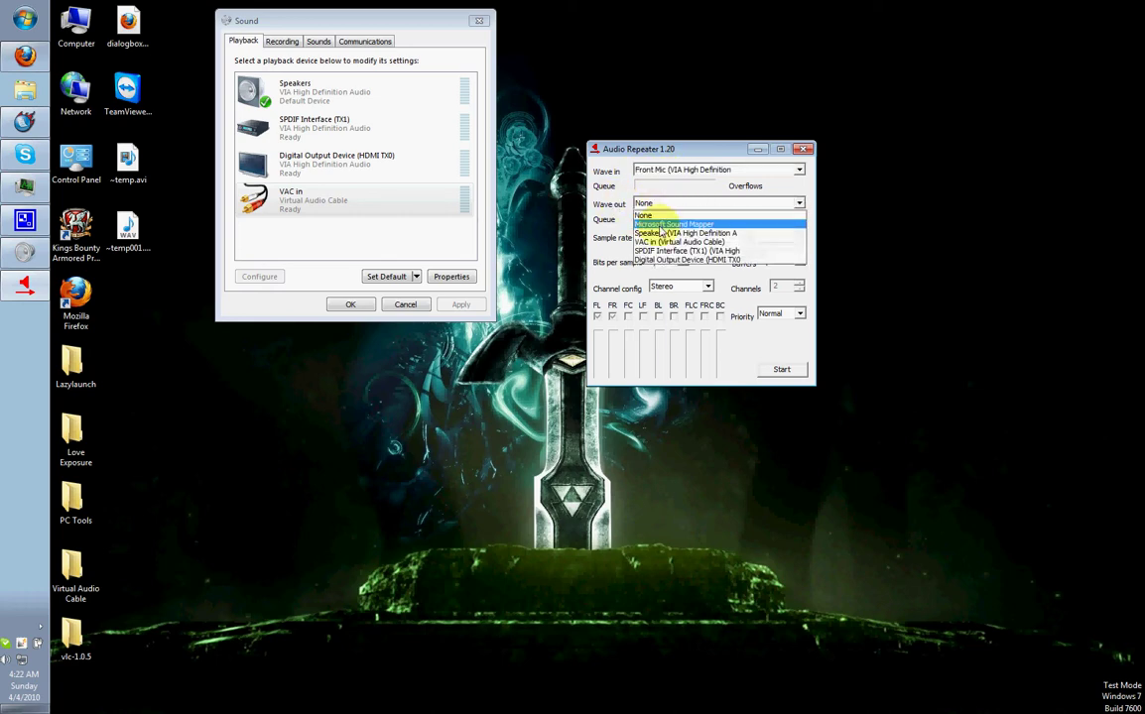
pyautogui.click(725, 246)
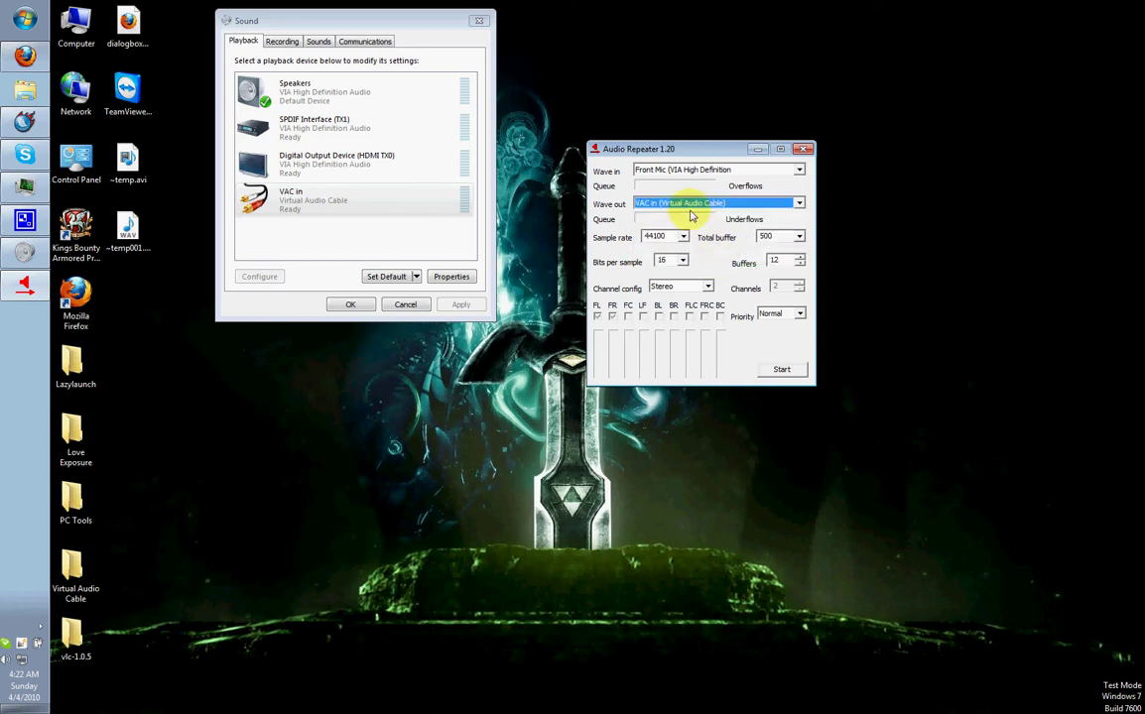
pyautogui.click(794, 374)
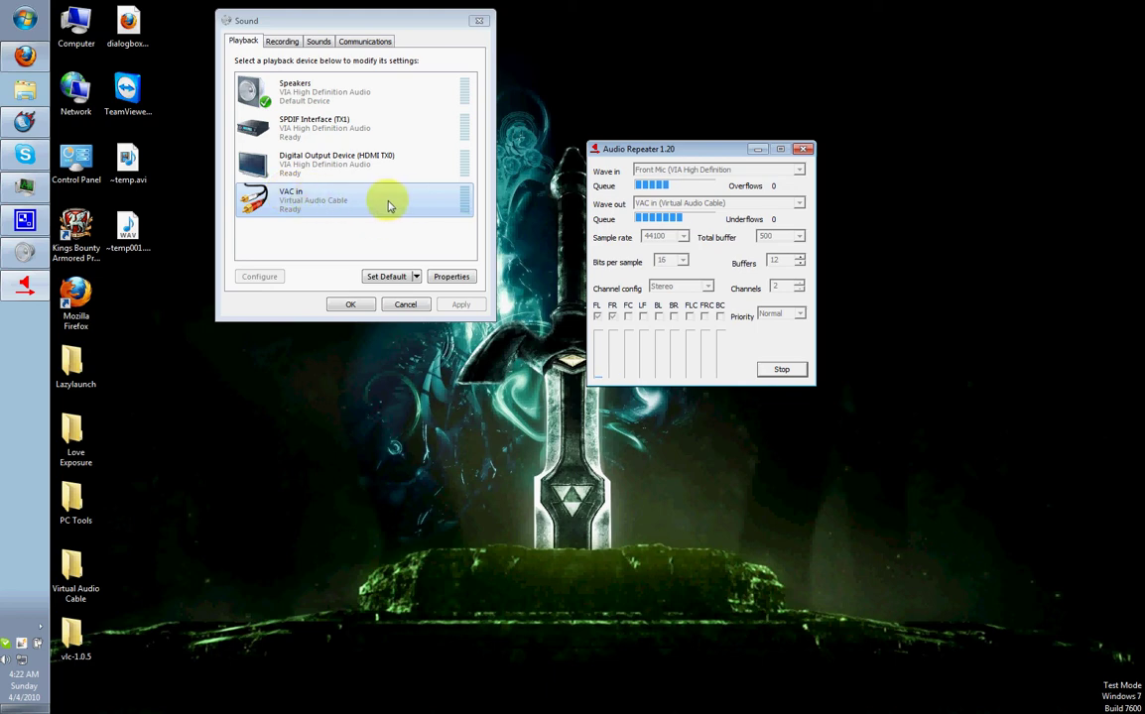
# - Show the recording devices in the Sound dialog and select VAC out to check its input level
pyautogui.click(282, 41)
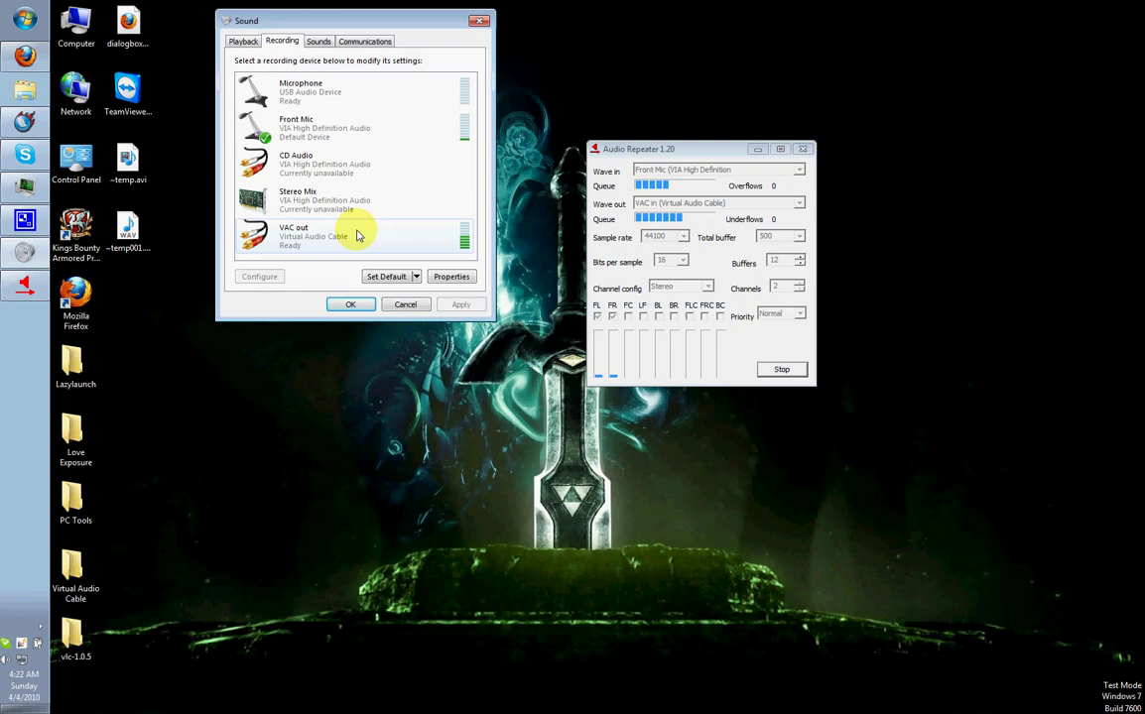
pyautogui.click(309, 244)
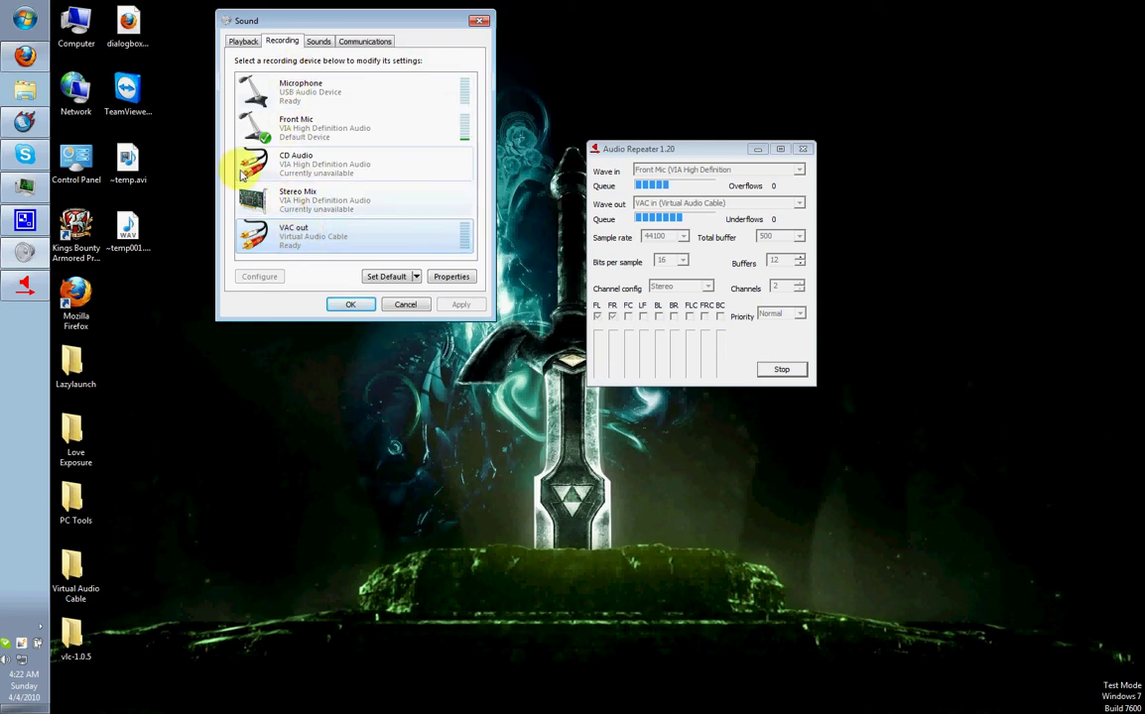
# - Open a second Audio Repeater window and place it just below the Sound dialog
pyautogui.click(30, 19)
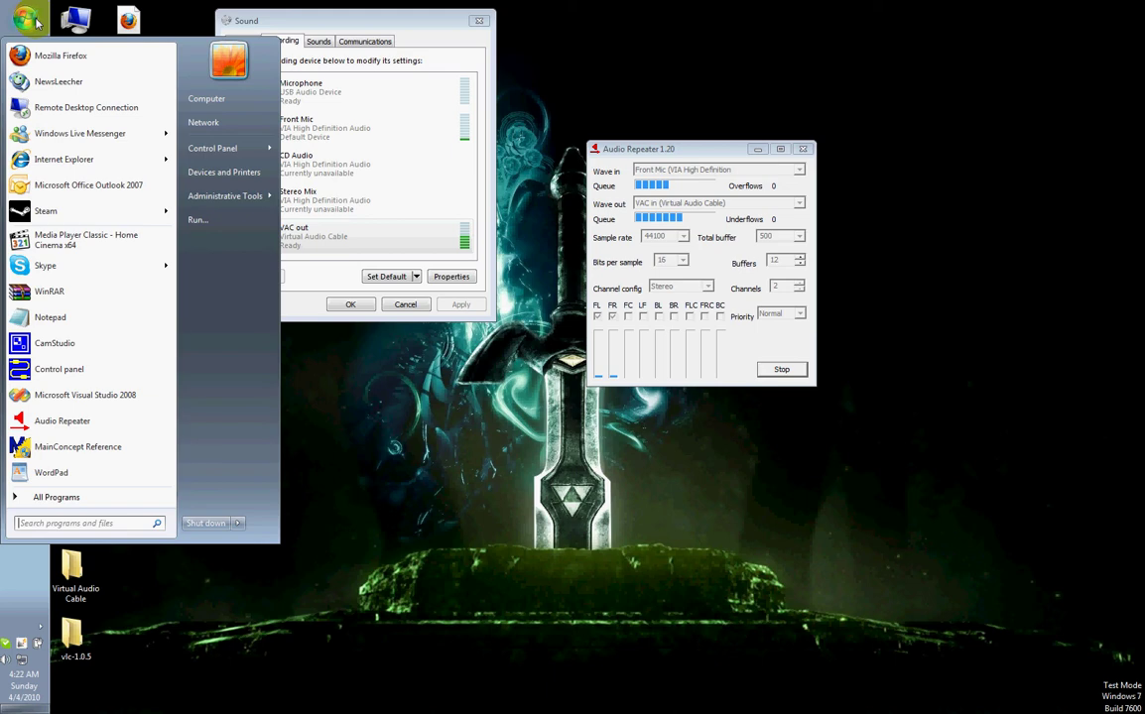
pyautogui.click(108, 421)
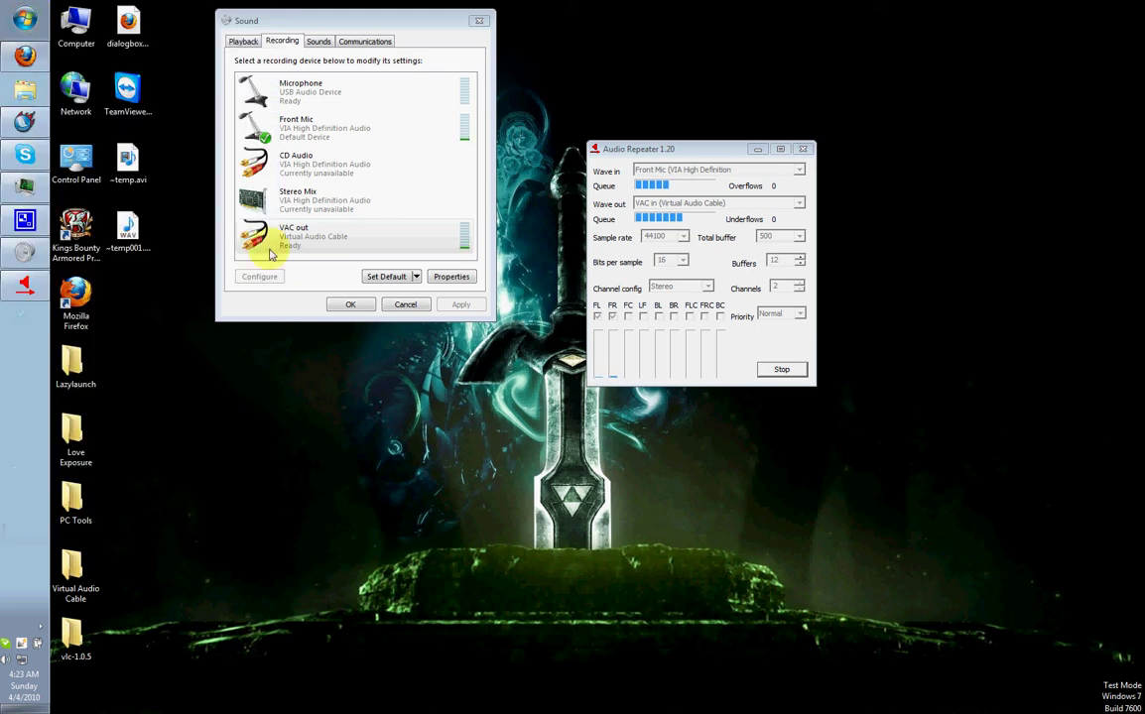
pyautogui.moveTo(528, 251); pyautogui.dragTo(402, 353)
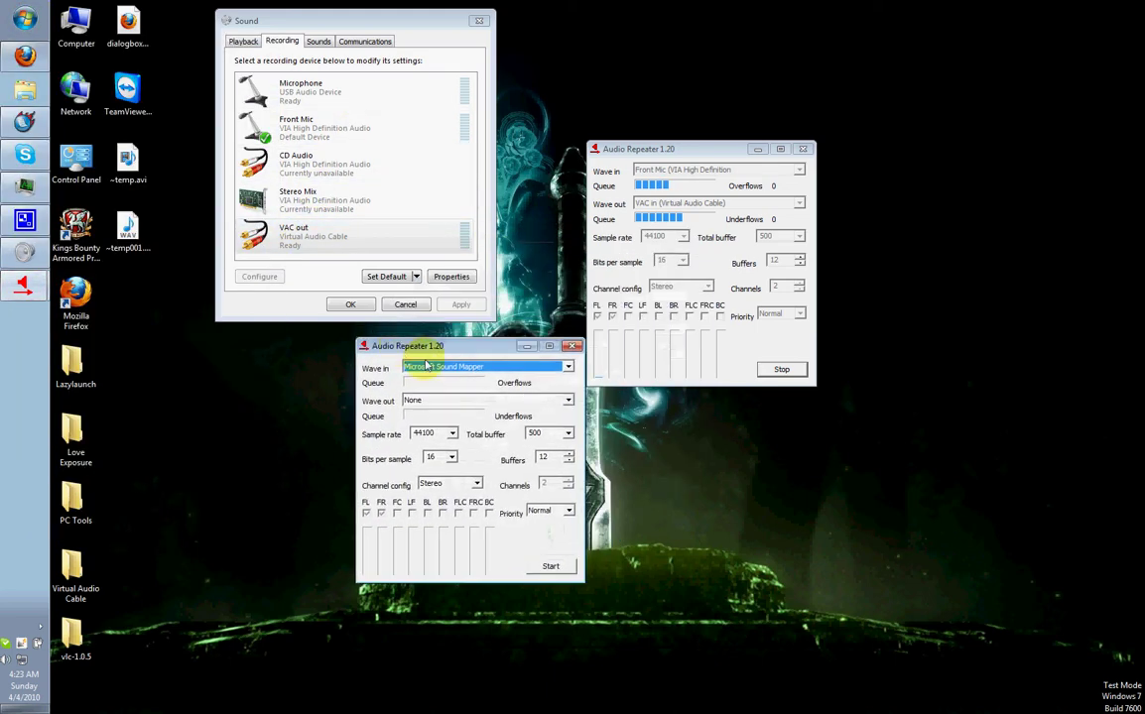
# - Try to repeat audio from Stereo Mix (VIA High Definition) as wave in to VAC in (Virtual Audio Cable) as wave out in the second repeater
pyautogui.click(427, 367)
pyautogui.click(436, 429)
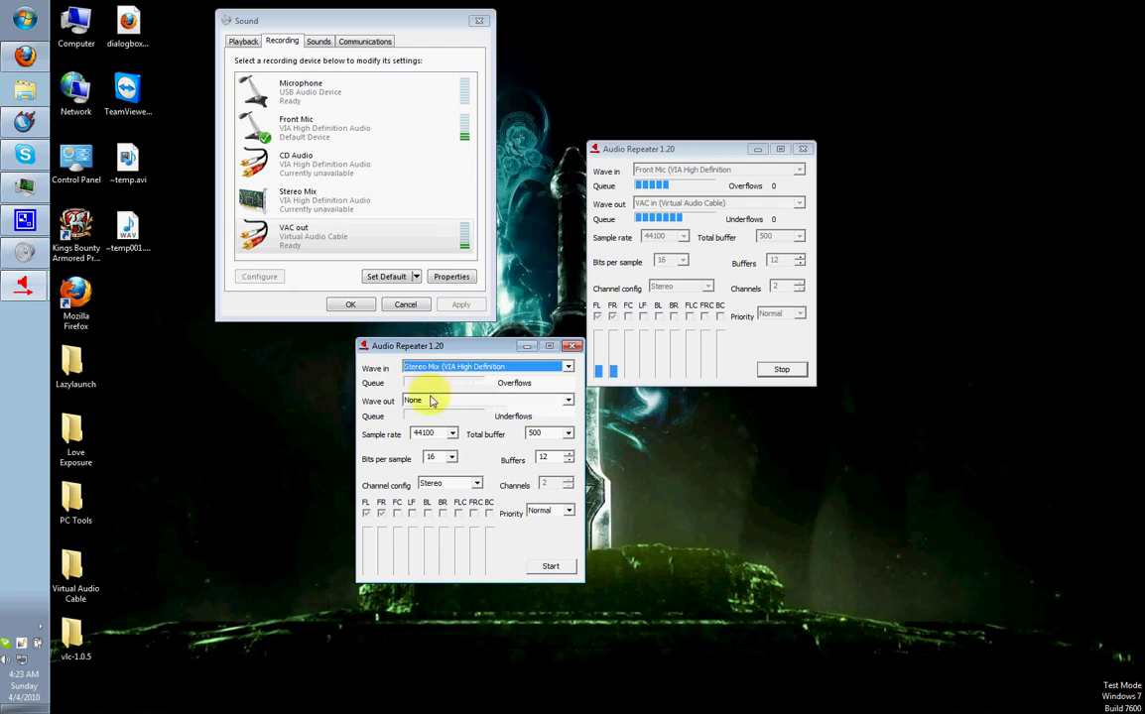
pyautogui.click(432, 400)
pyautogui.click(434, 440)
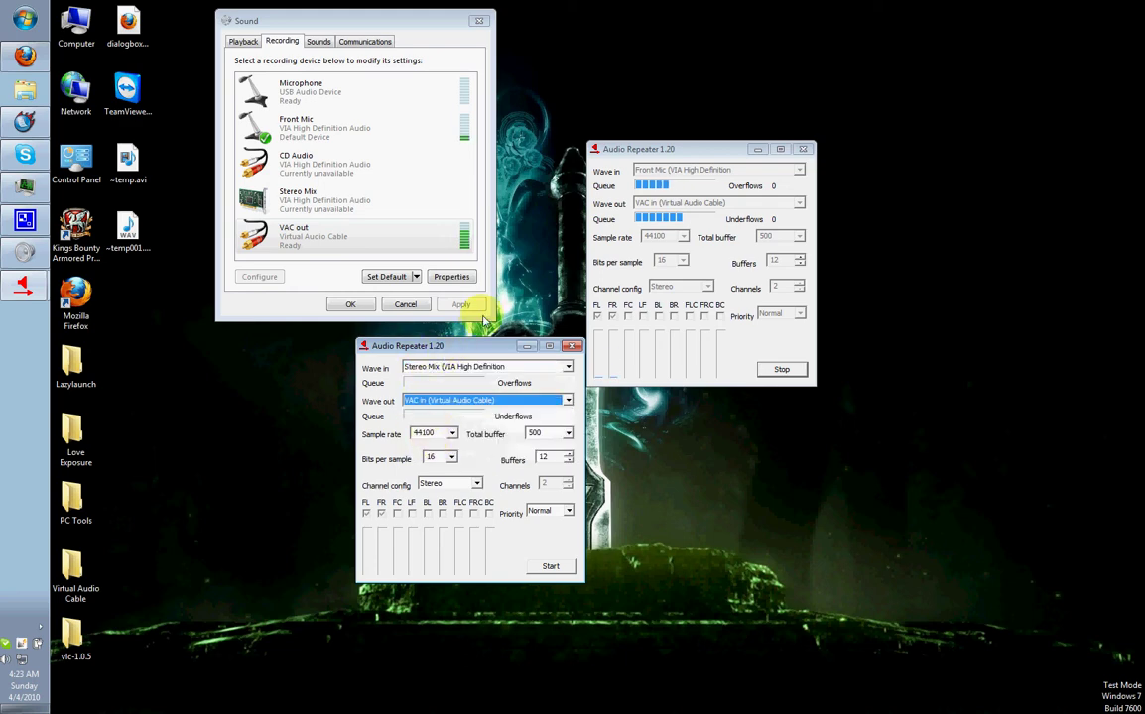
pyautogui.click(549, 568)
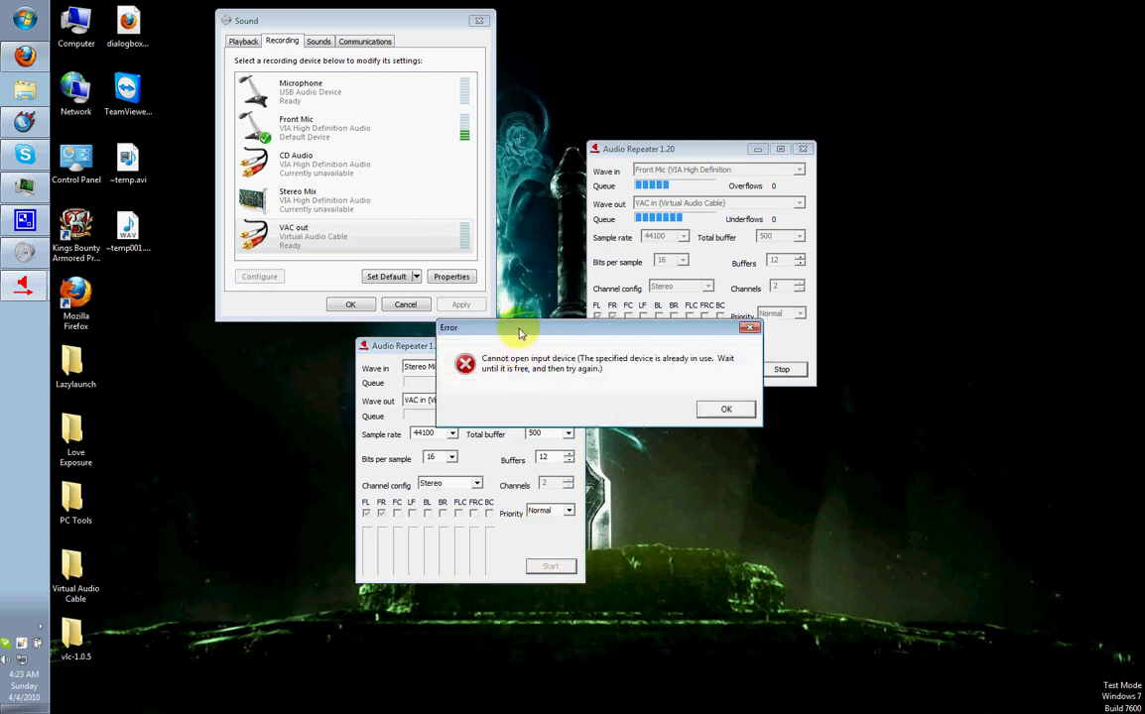
pyautogui.moveTo(519, 333); pyautogui.dragTo(558, 393)
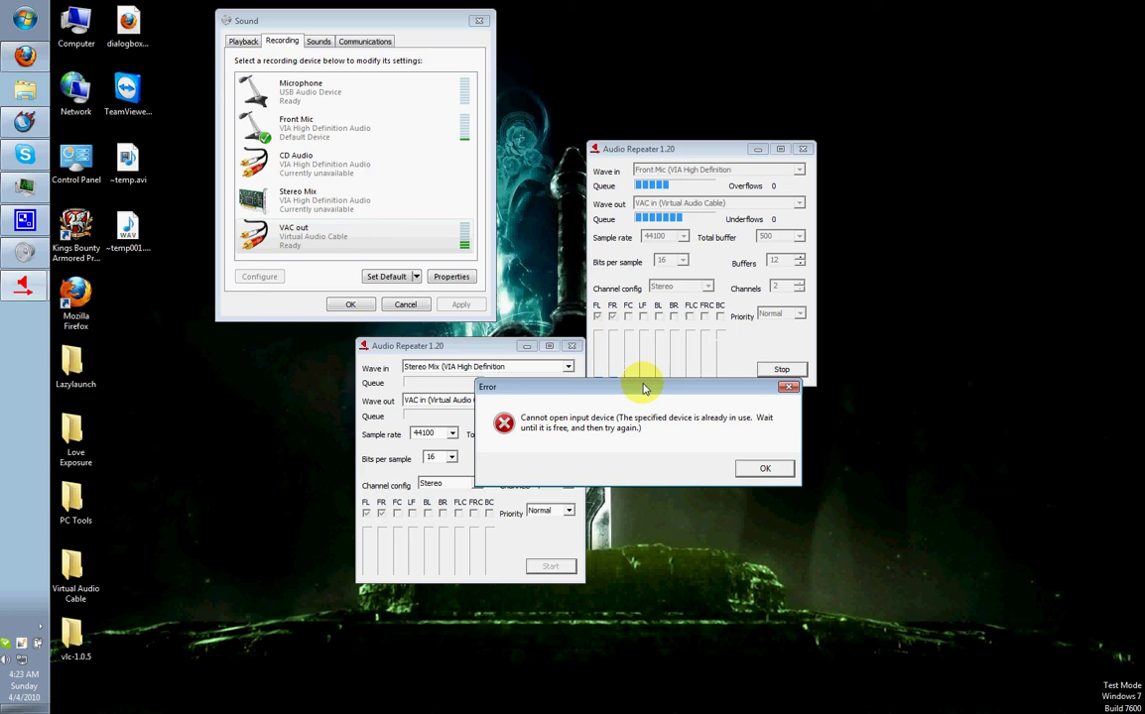
pyautogui.click(765, 470)
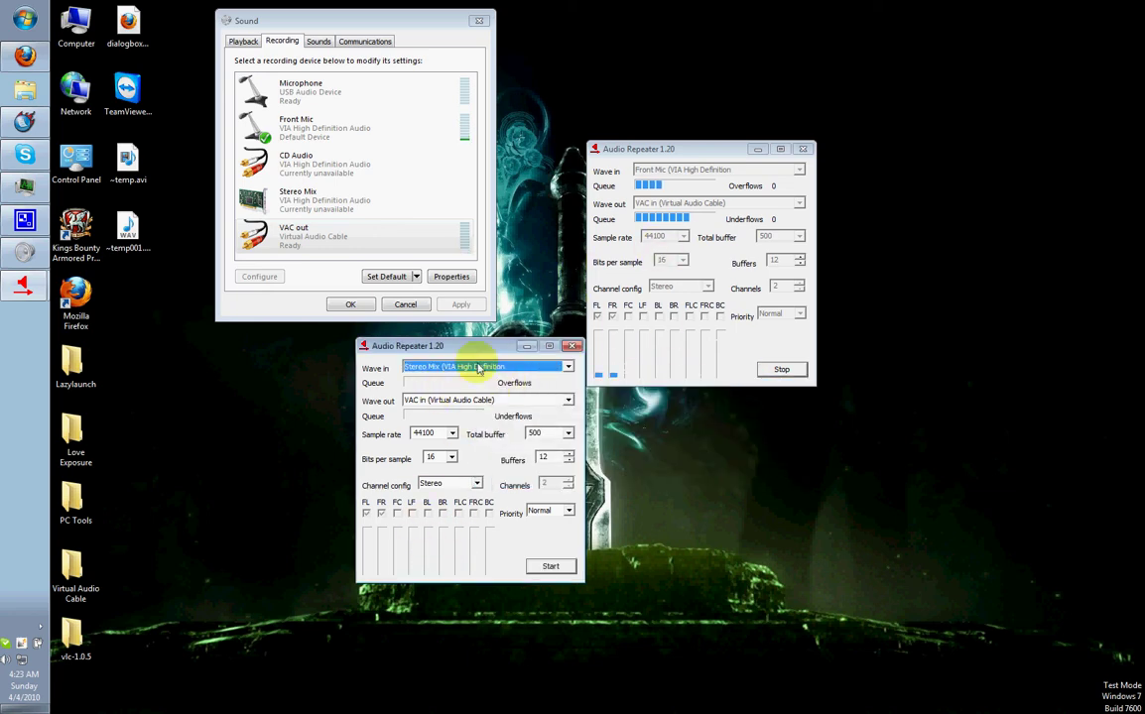
# - Set VAC out (Virtual Audio Cable) as the default recording device
pyautogui.click(681, 154)
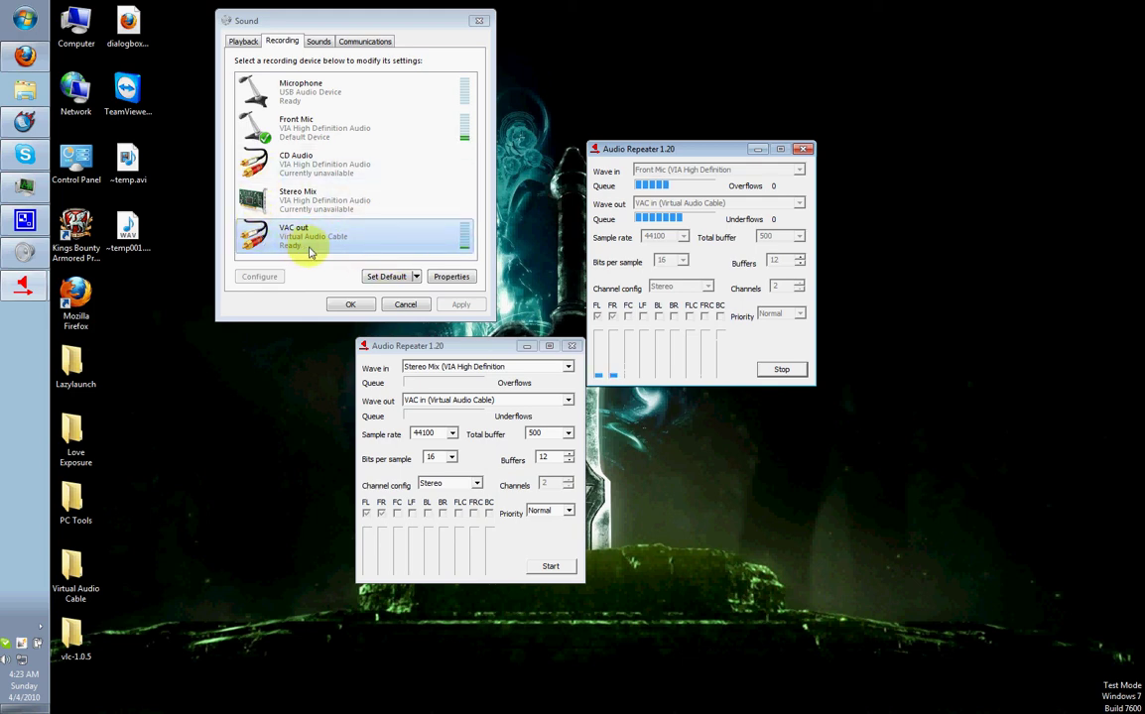
pyautogui.click(386, 276)
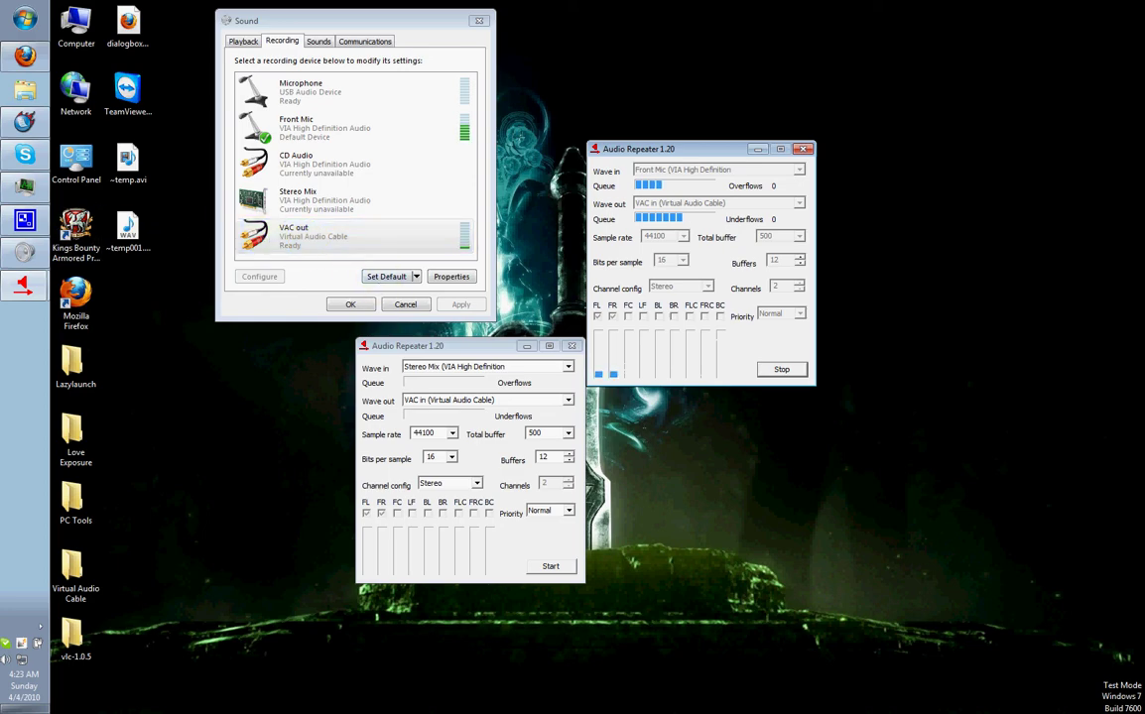